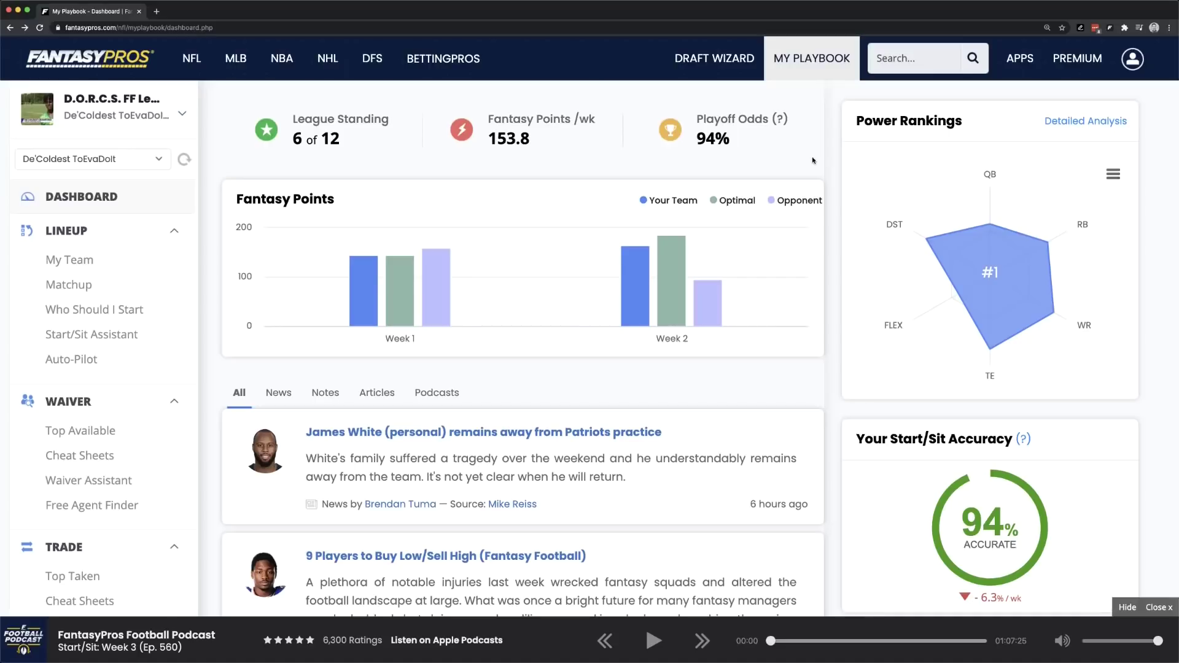
Start a new league sync for Football with Yahoo as the host site and authorize the connection.
click(1133, 68)
click(1133, 67)
click(1133, 68)
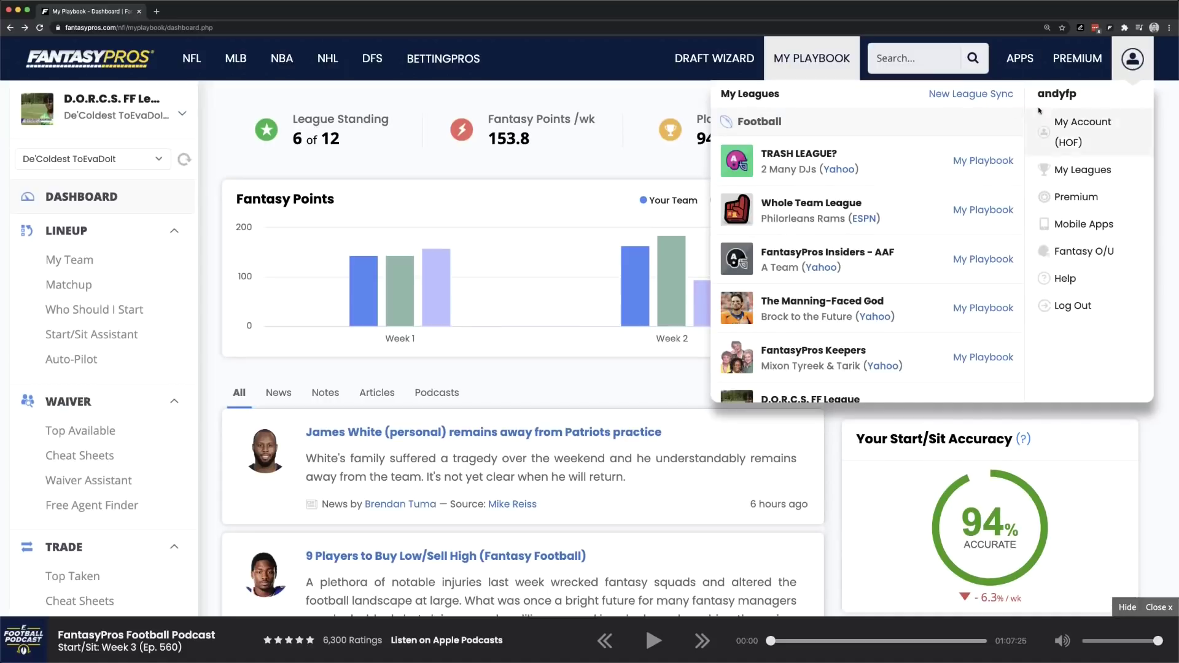
click(962, 97)
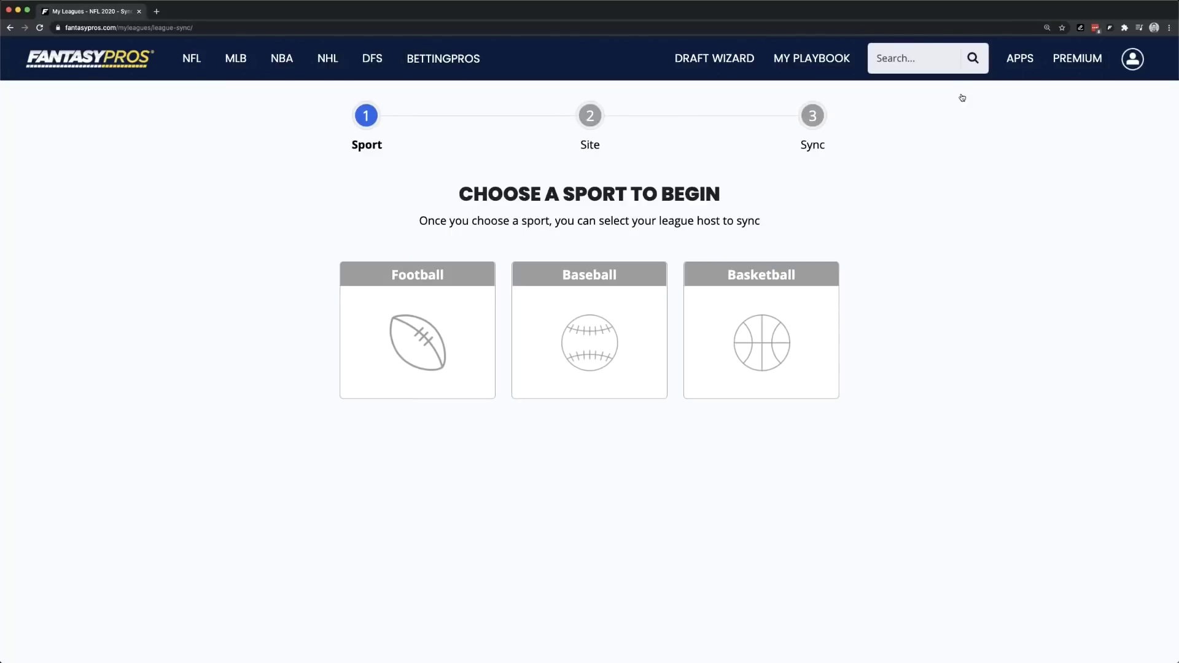
click(447, 319)
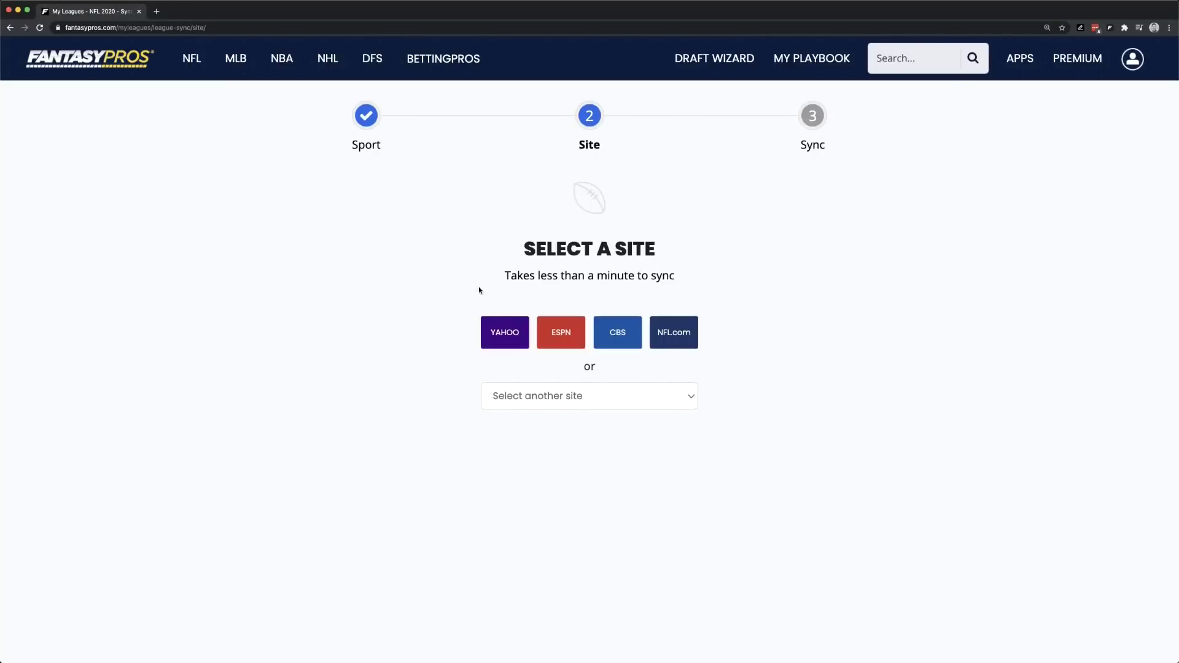
click(489, 333)
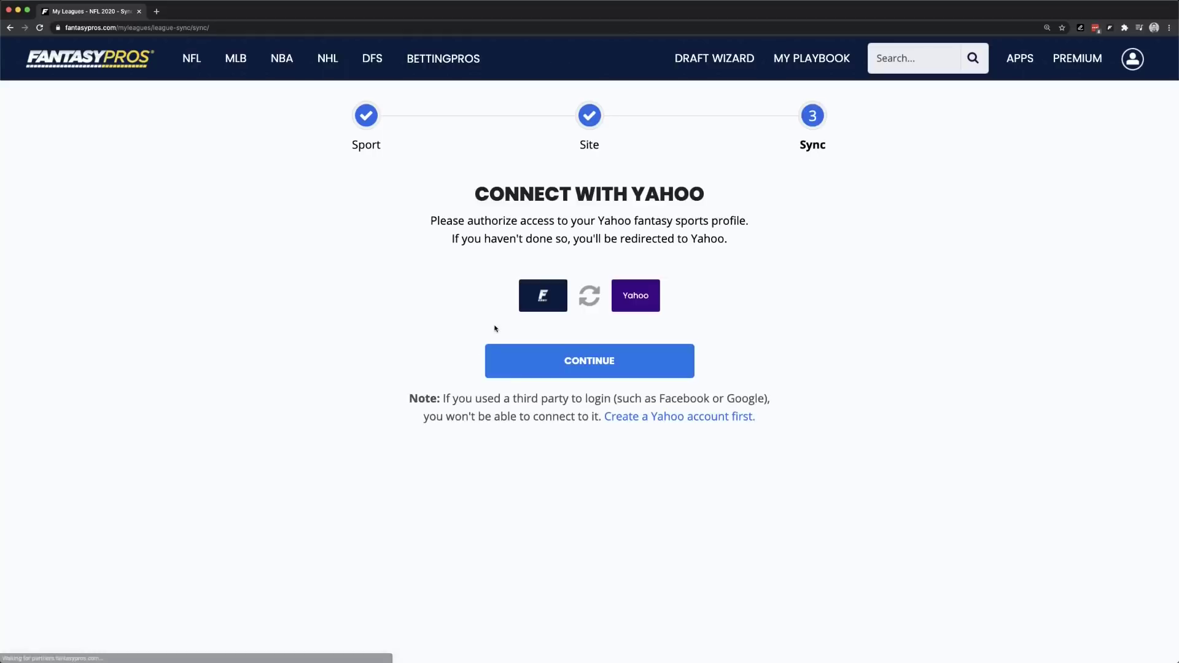
click(557, 367)
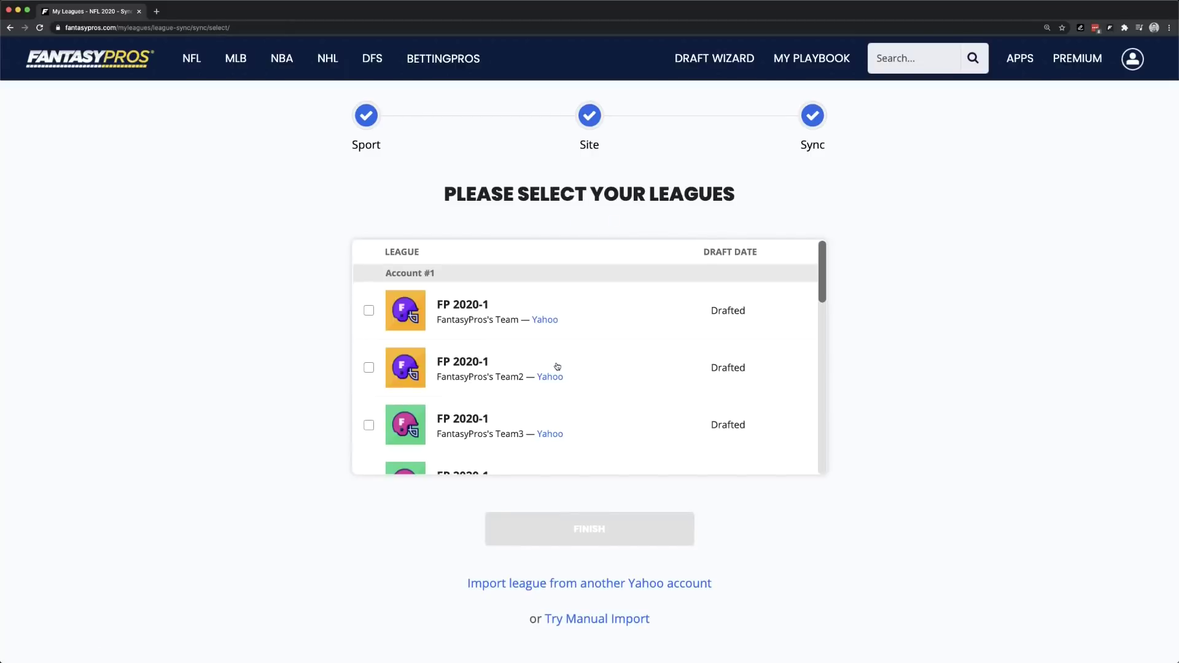
Finish the Yahoo league selection and open the D.O.R.C.S. FF League dashboard in My Playbook.
click(557, 366)
scroll(555, 363, down, 5)
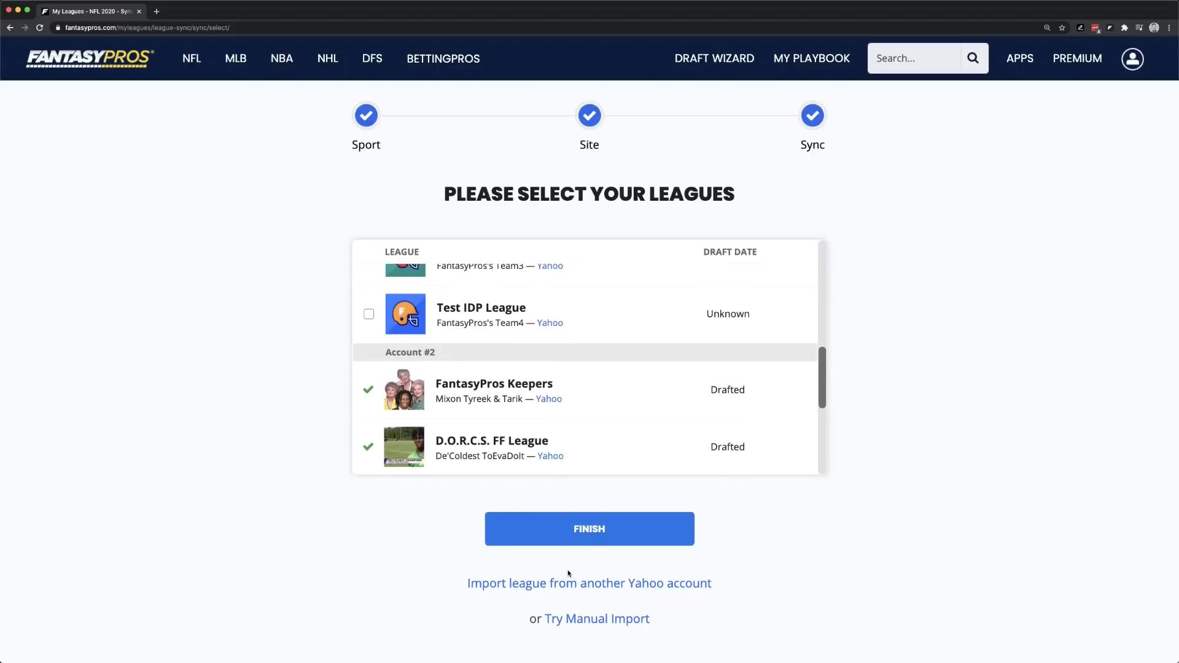
click(567, 528)
click(773, 285)
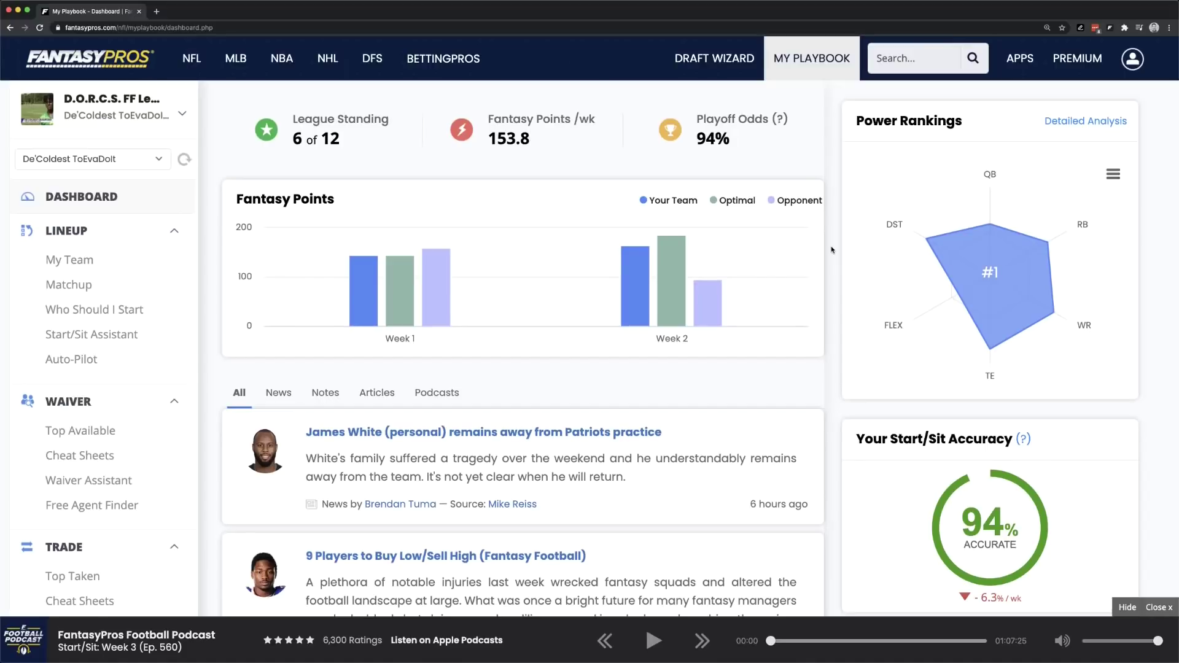
Close the podcast player on the league dashboard.
scroll(832, 249, down, 1)
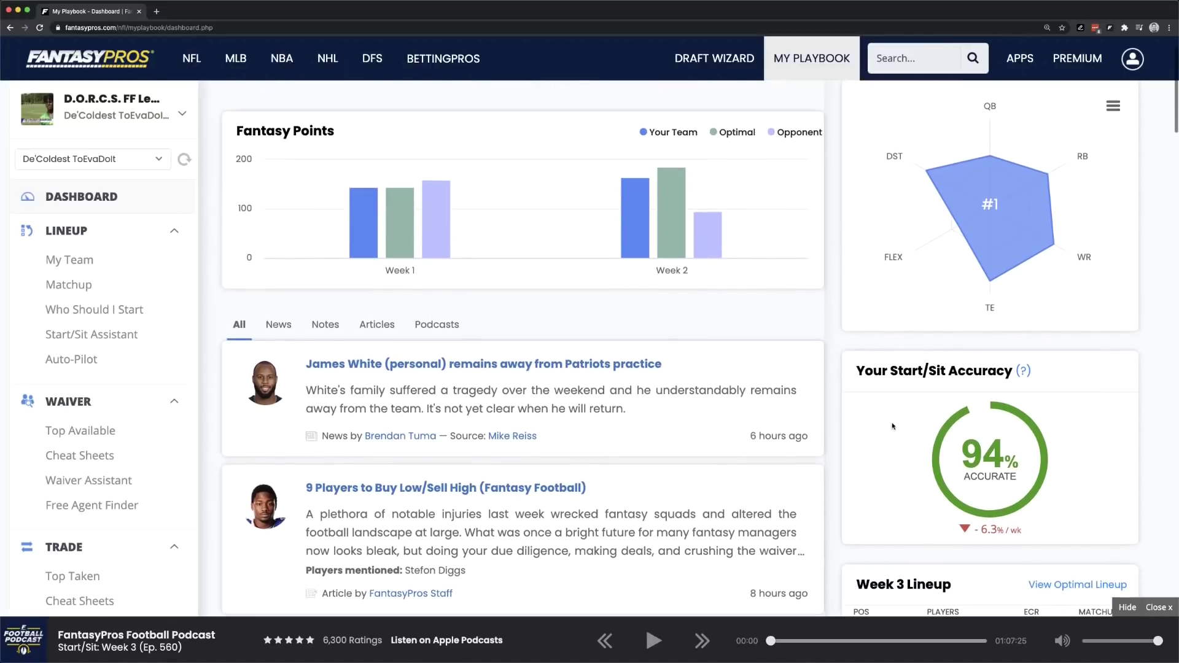
click(1158, 608)
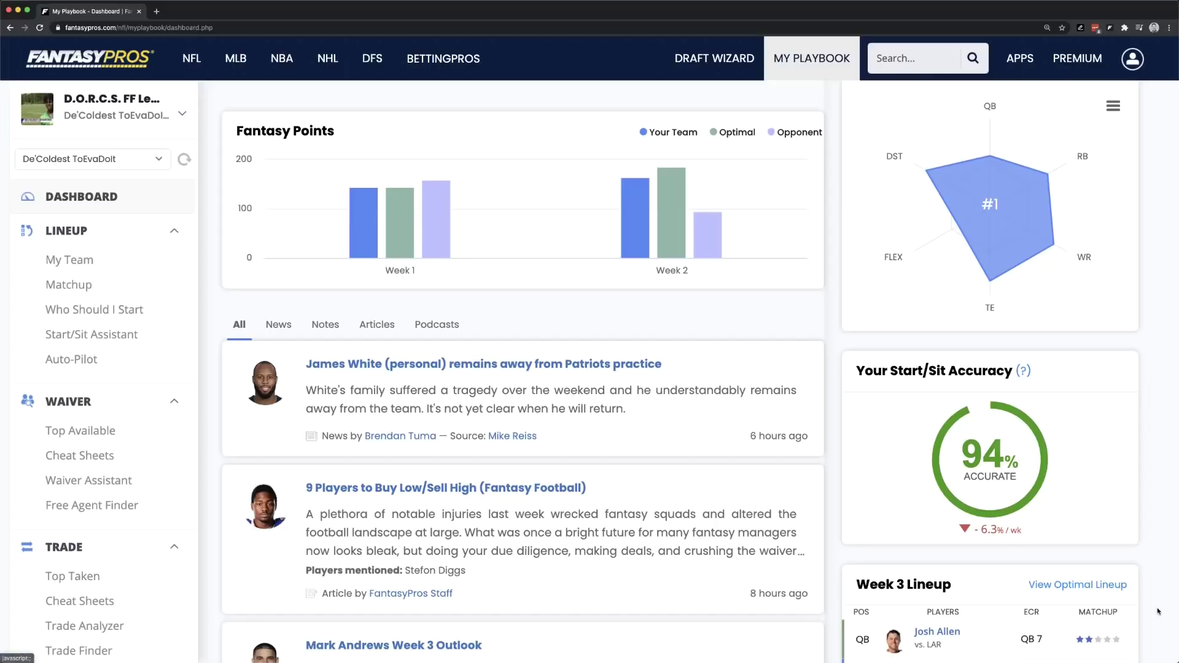
scroll(675, 276, up, 1)
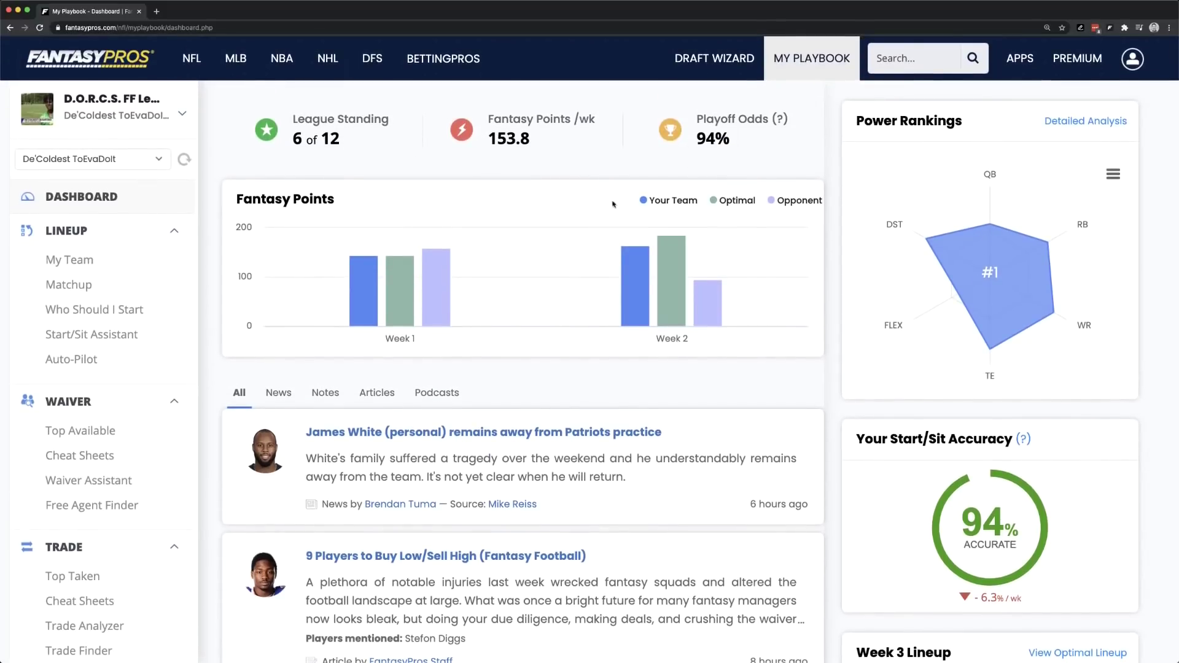
Examine the dashboard's fantasy points chart, positional power rankings, start/sit accuracy and Week 3 lineup.
mouse_move(360, 296)
mouse_move(656, 304)
mouse_move(892, 282)
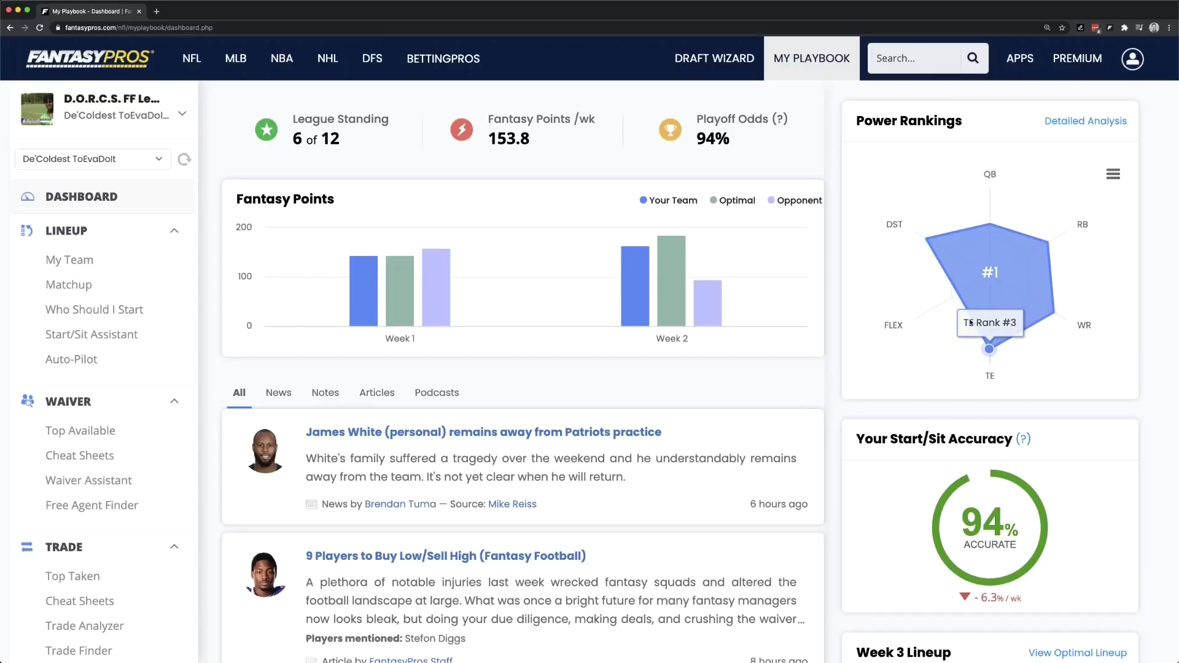
scroll(922, 251, down, 3)
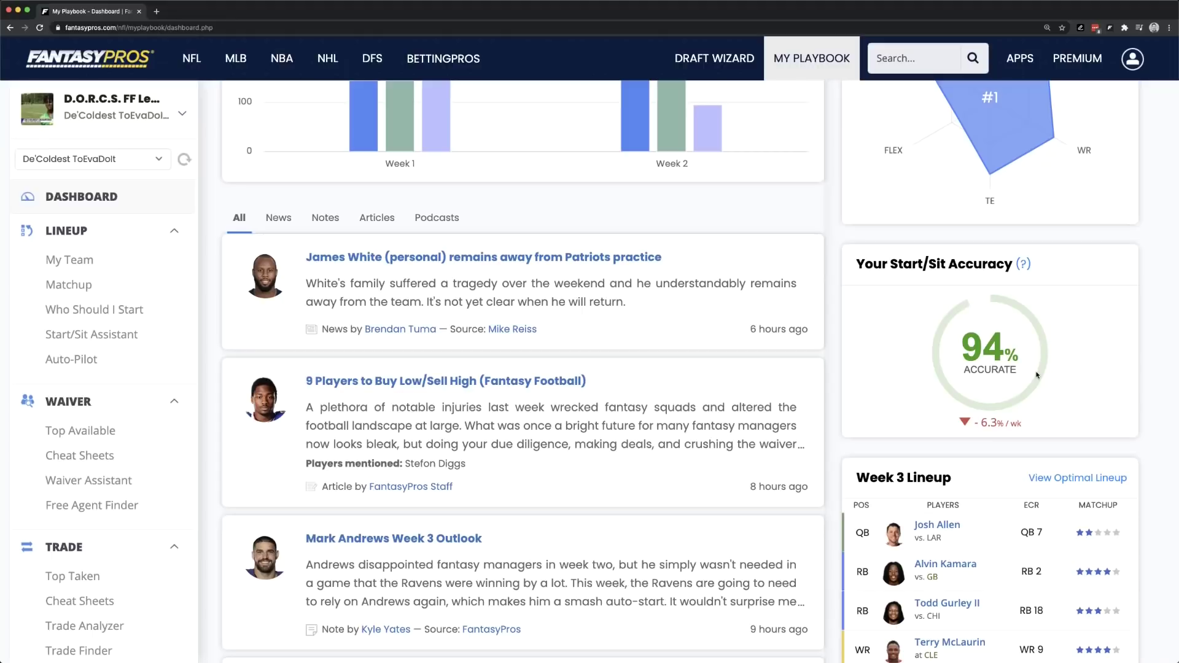
scroll(1036, 376, down, 4)
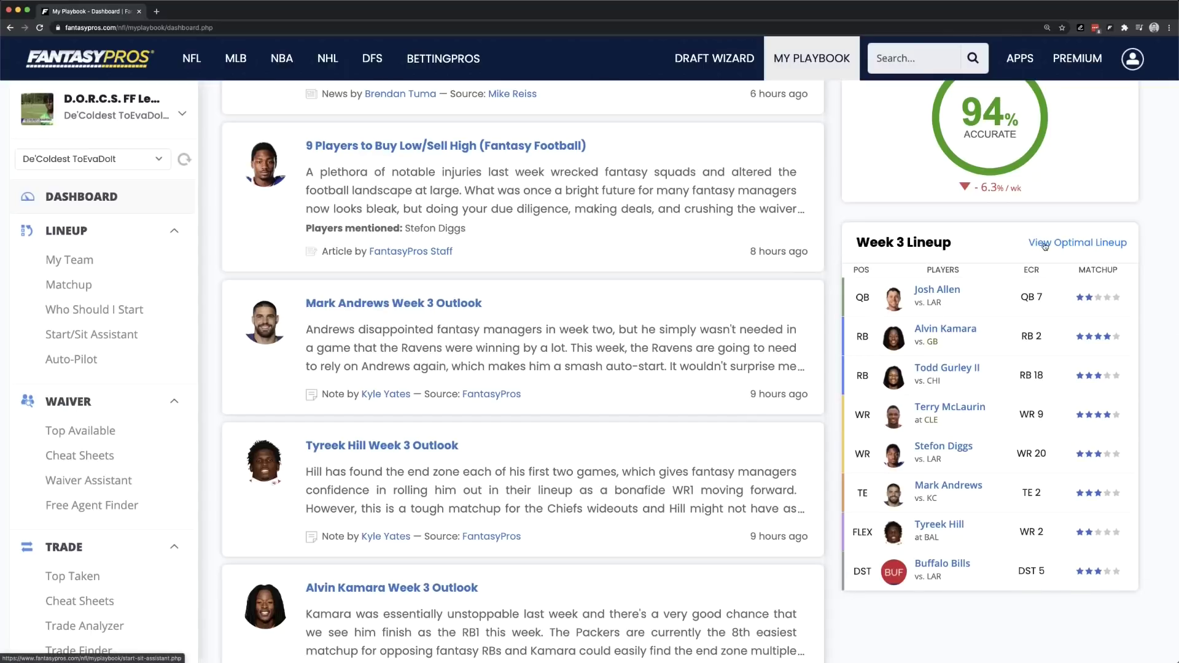
scroll(1044, 245, up, 6)
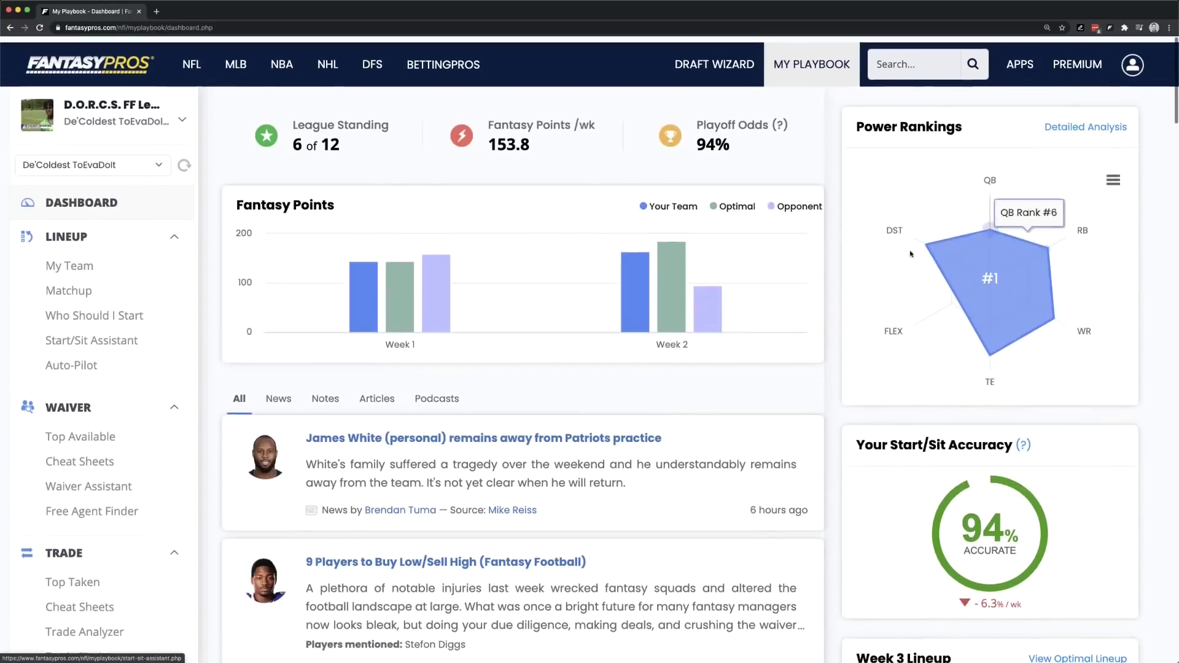
Filter the dashboard's player feed by News, Notes and Articles in turn.
scroll(327, 448, down, 2)
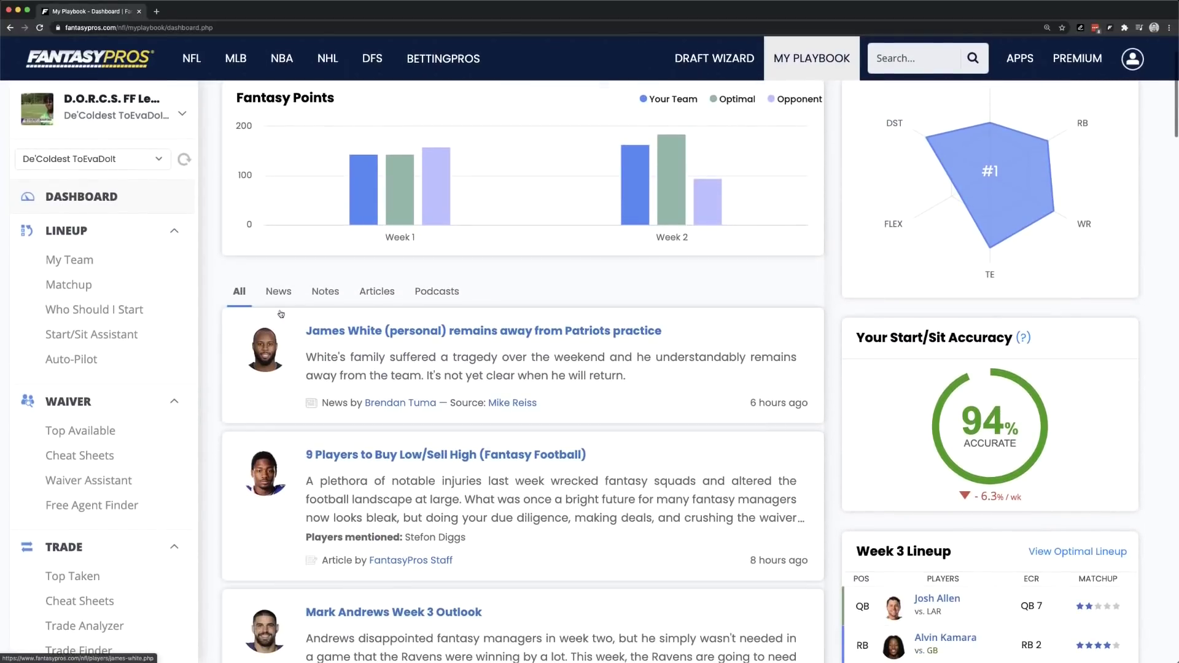
click(280, 291)
click(337, 292)
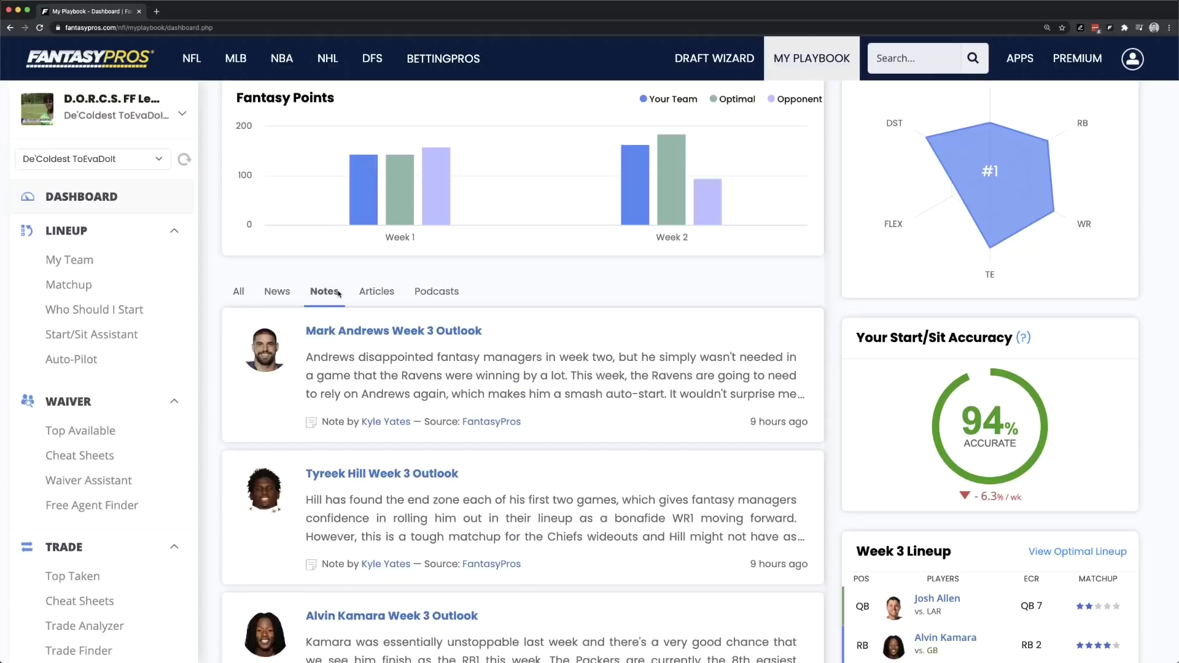
click(375, 293)
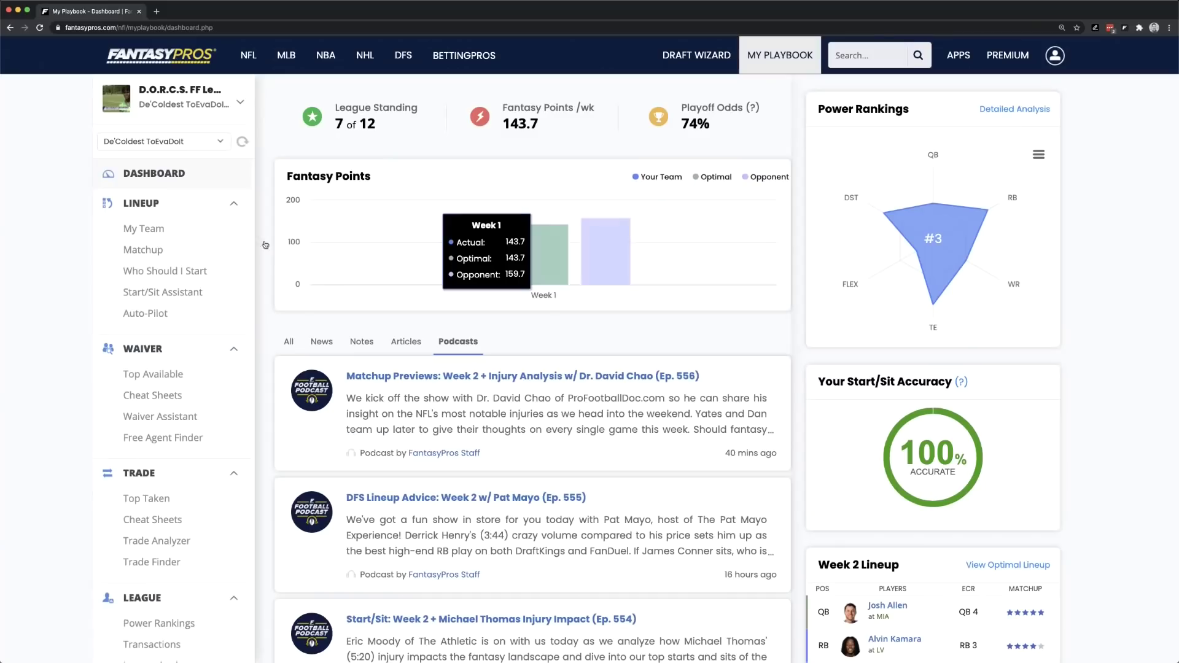
Open the My Team overview and check the Week 2 matchup star ratings of the rostered players.
click(184, 229)
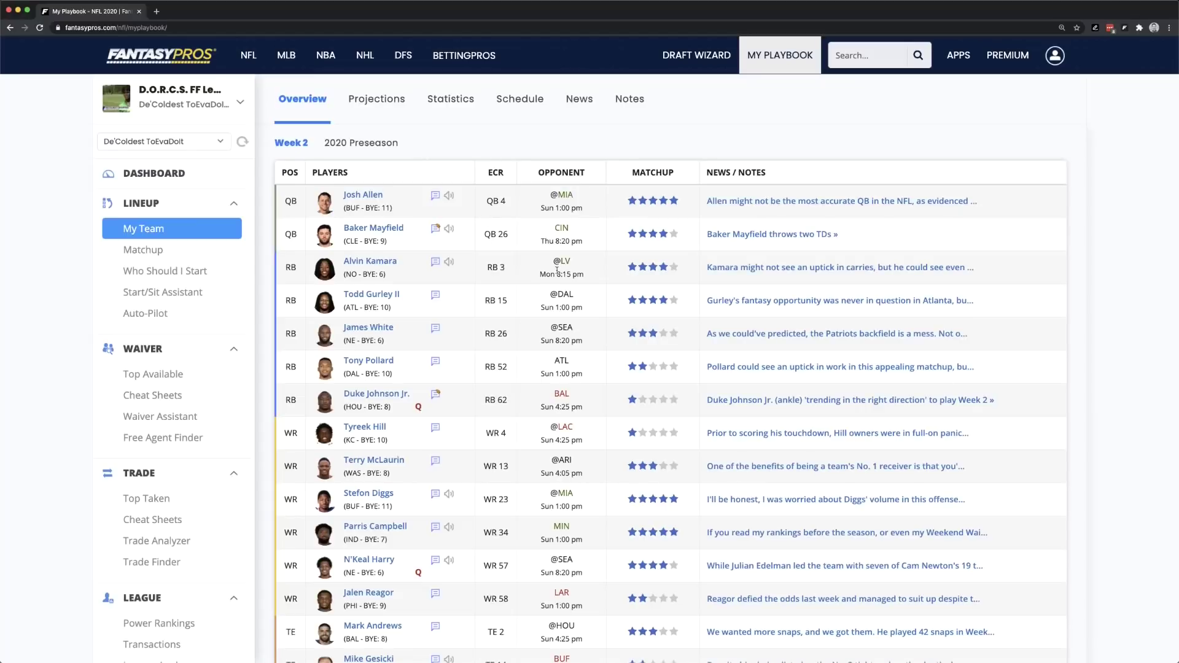
mouse_move(668, 202)
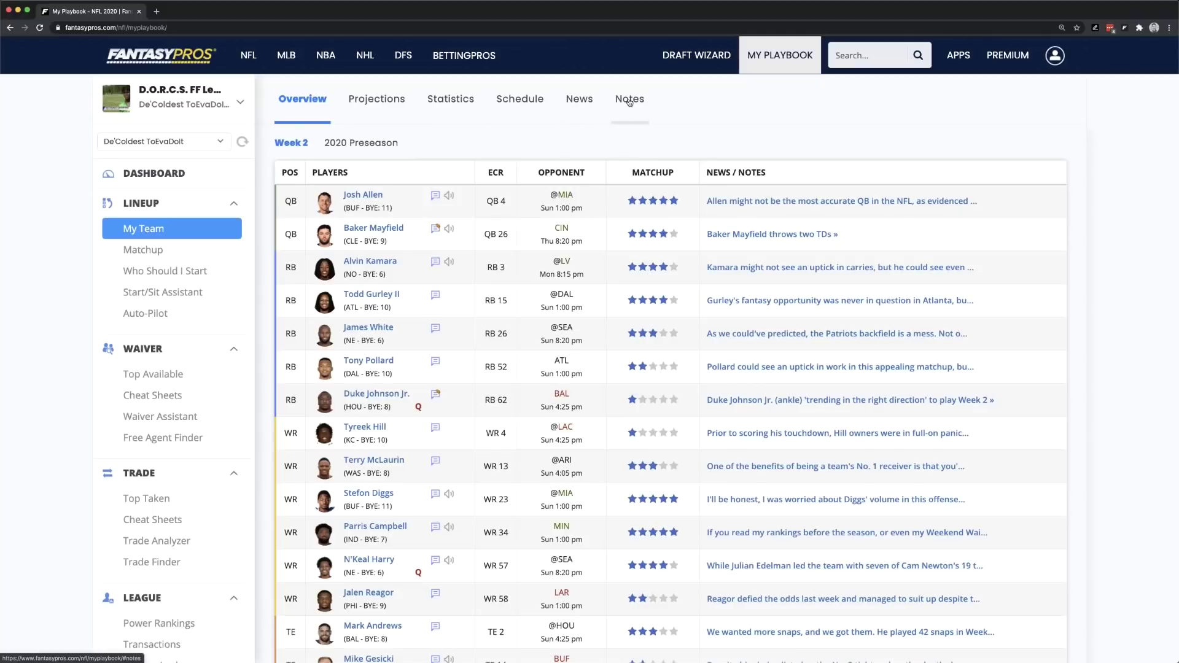
Open the weekly Matchup comparison, check its win probability and switch the comparison to Optimized Lineups.
click(168, 249)
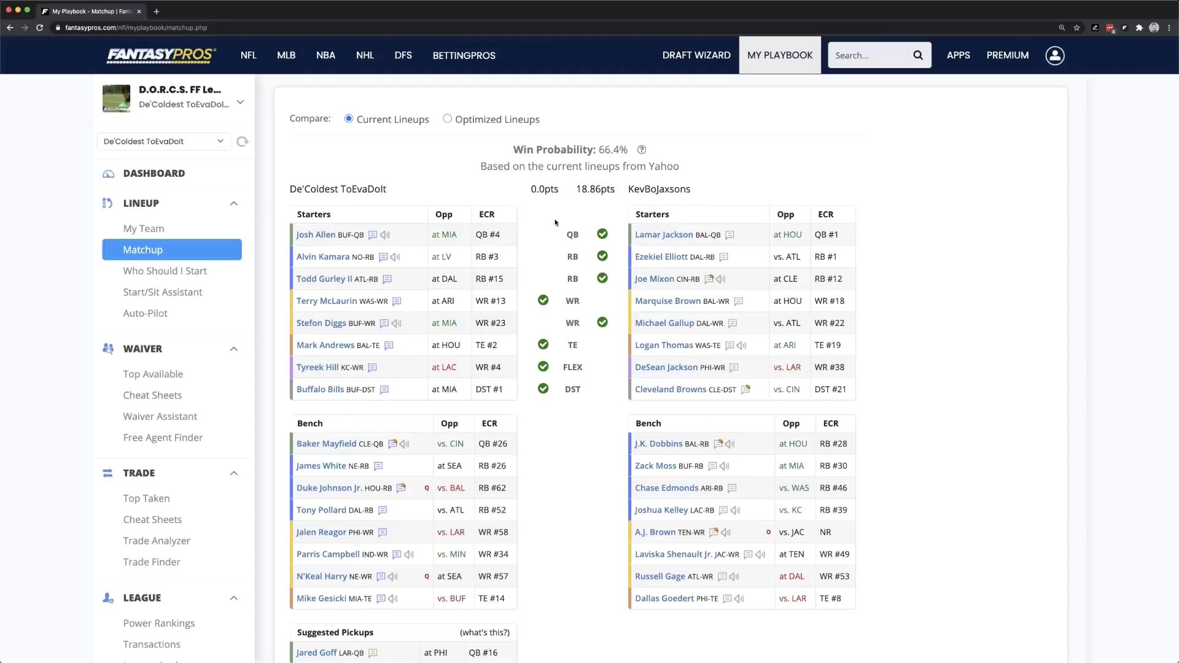
mouse_move(641, 151)
click(448, 120)
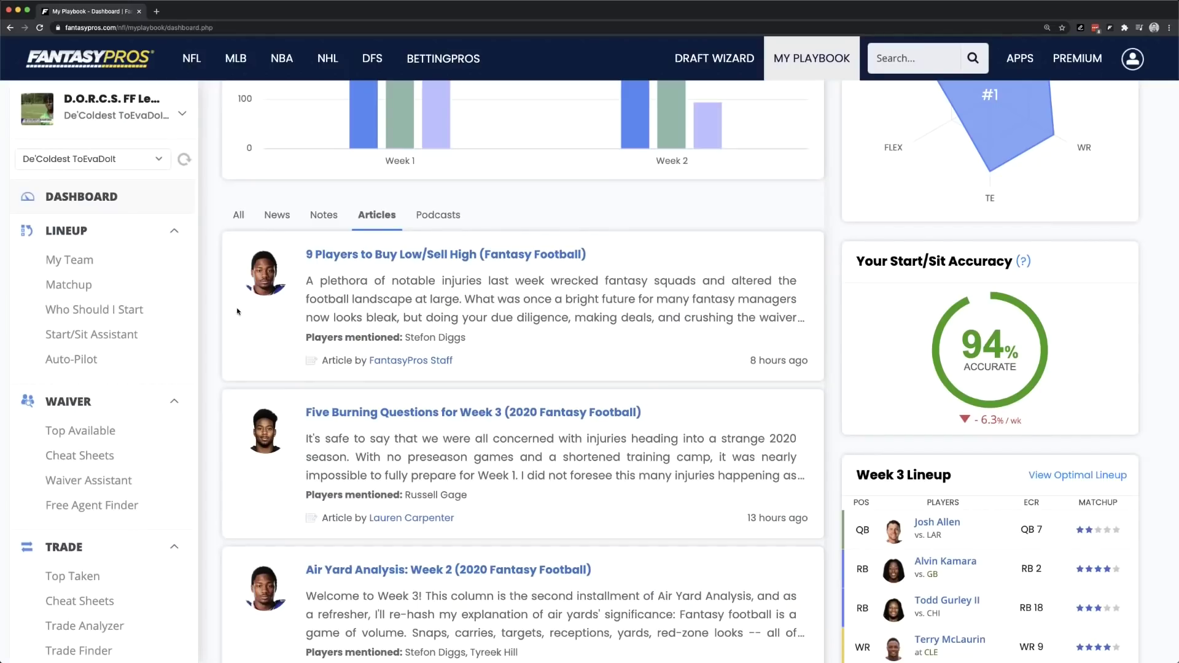
Open Who Should I Start and request PPR advice comparing Terry McLaurin with Stefon Diggs.
click(121, 316)
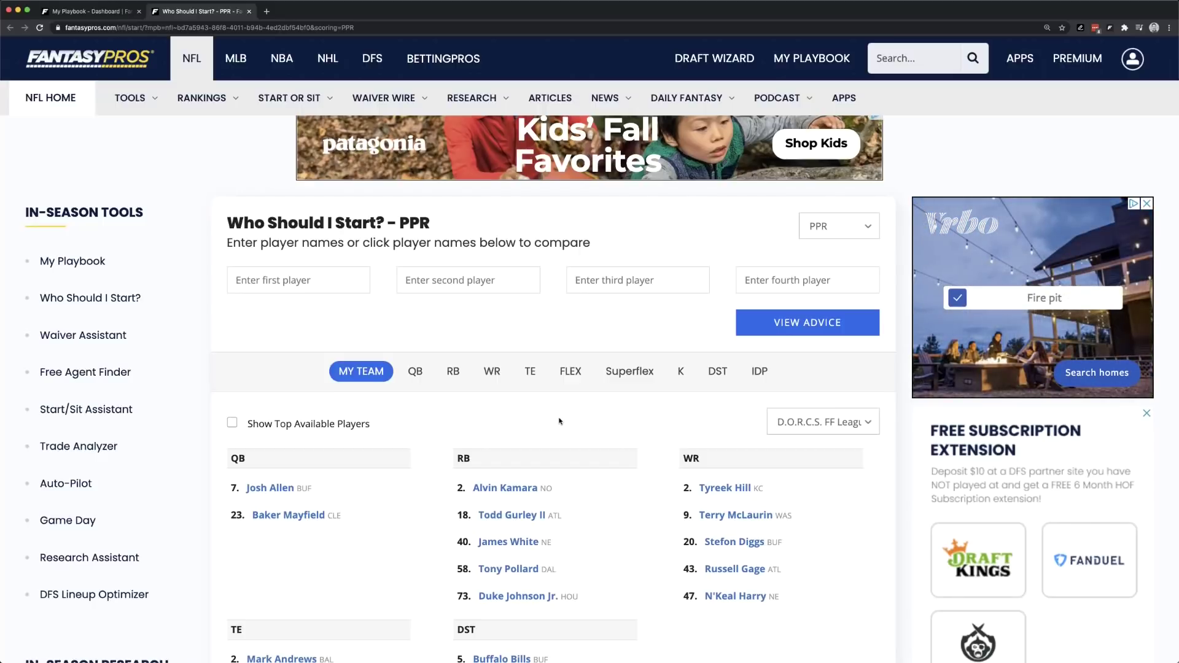
scroll(560, 421, down, 3)
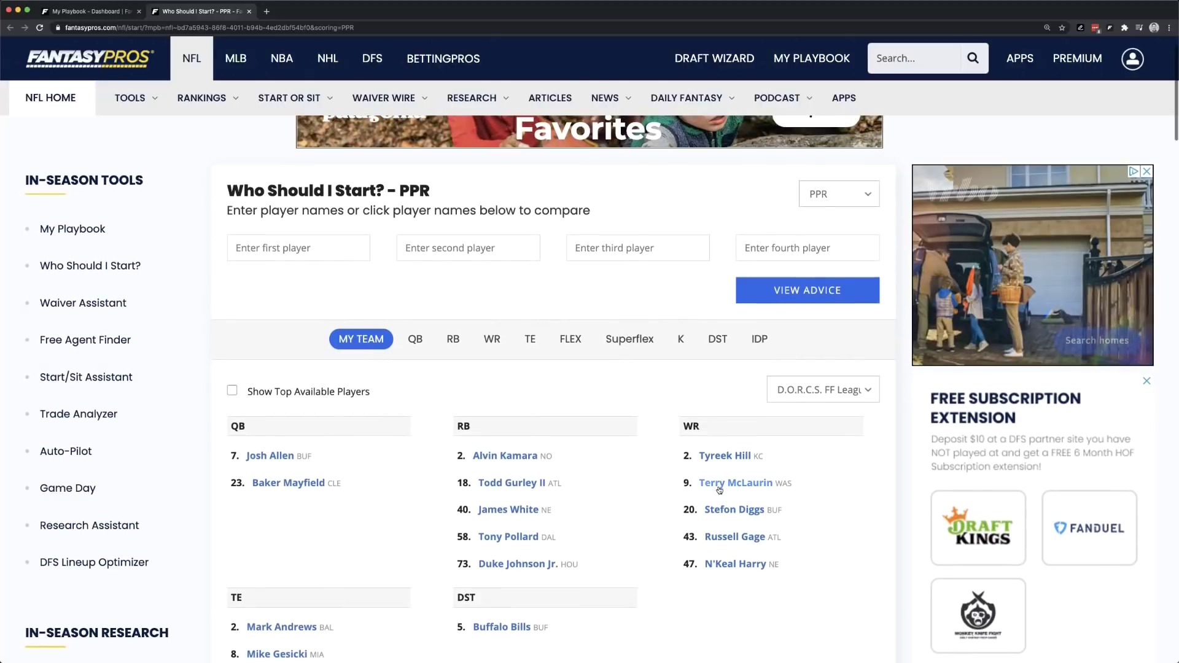
click(724, 490)
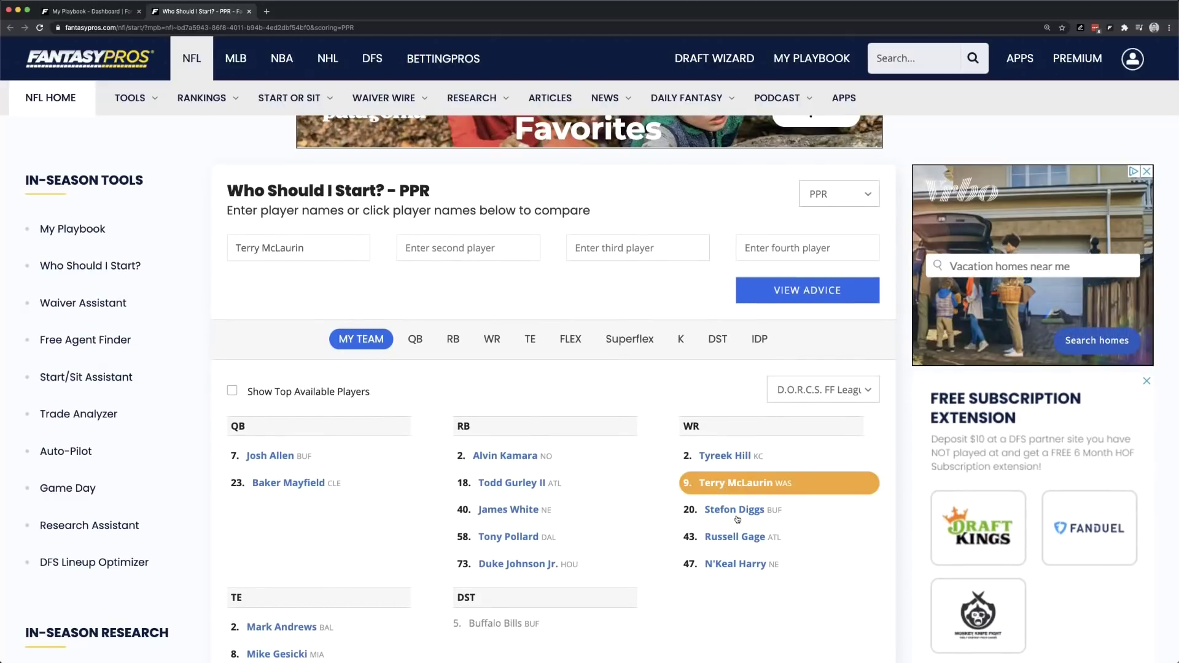
click(736, 511)
click(770, 290)
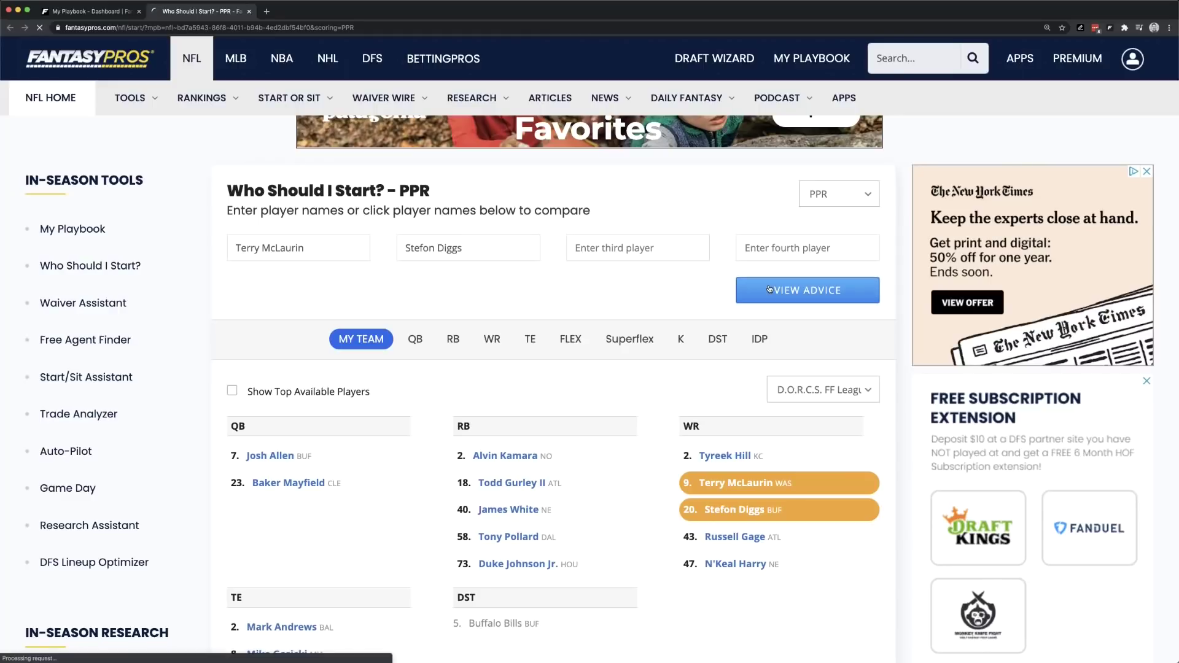
Examine the overall expert recommendation and the most accurate experts' votes for McLaurin versus Diggs.
scroll(653, 292, down, 3)
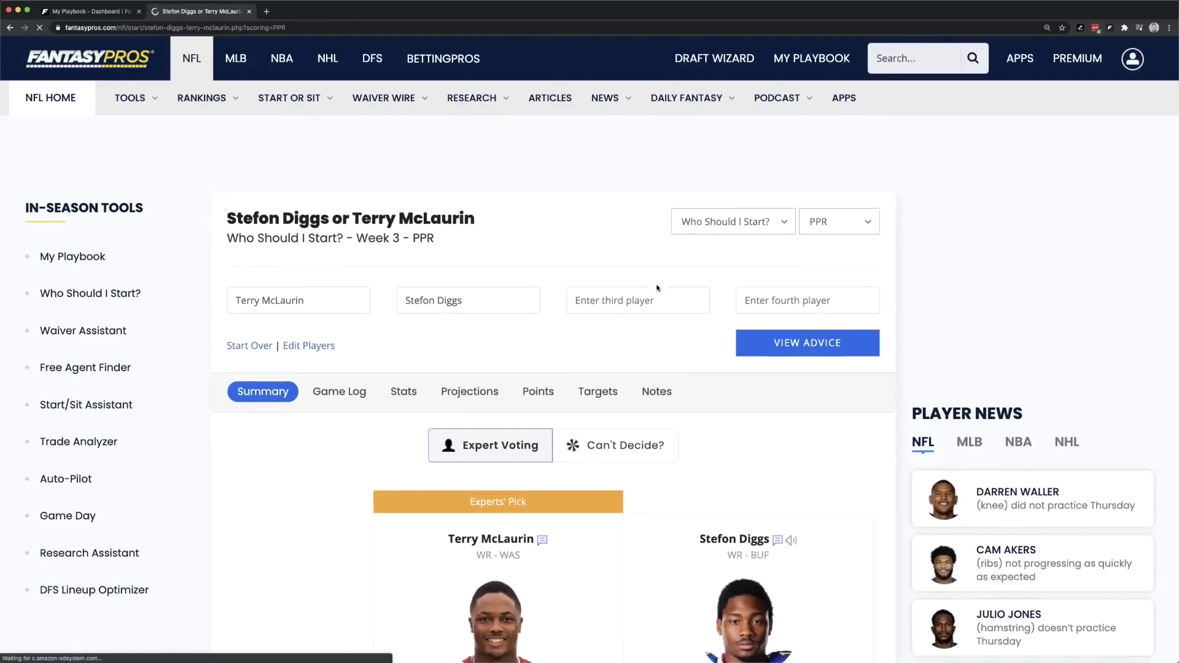
scroll(621, 377, down, 3)
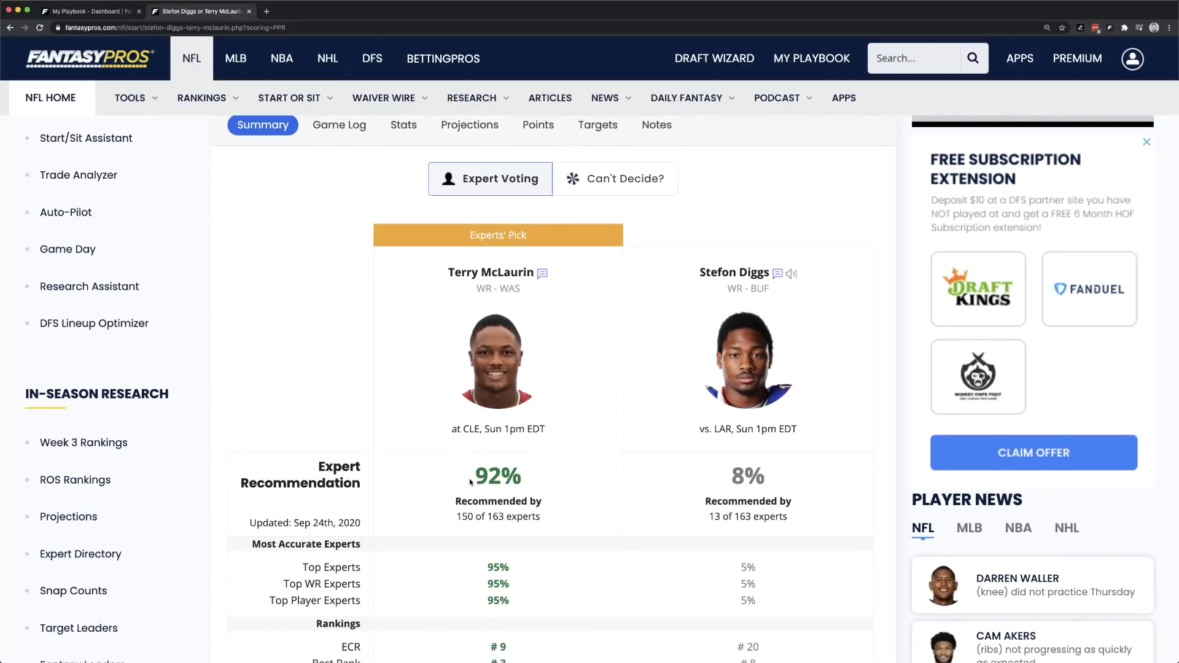
scroll(613, 442, down, 2)
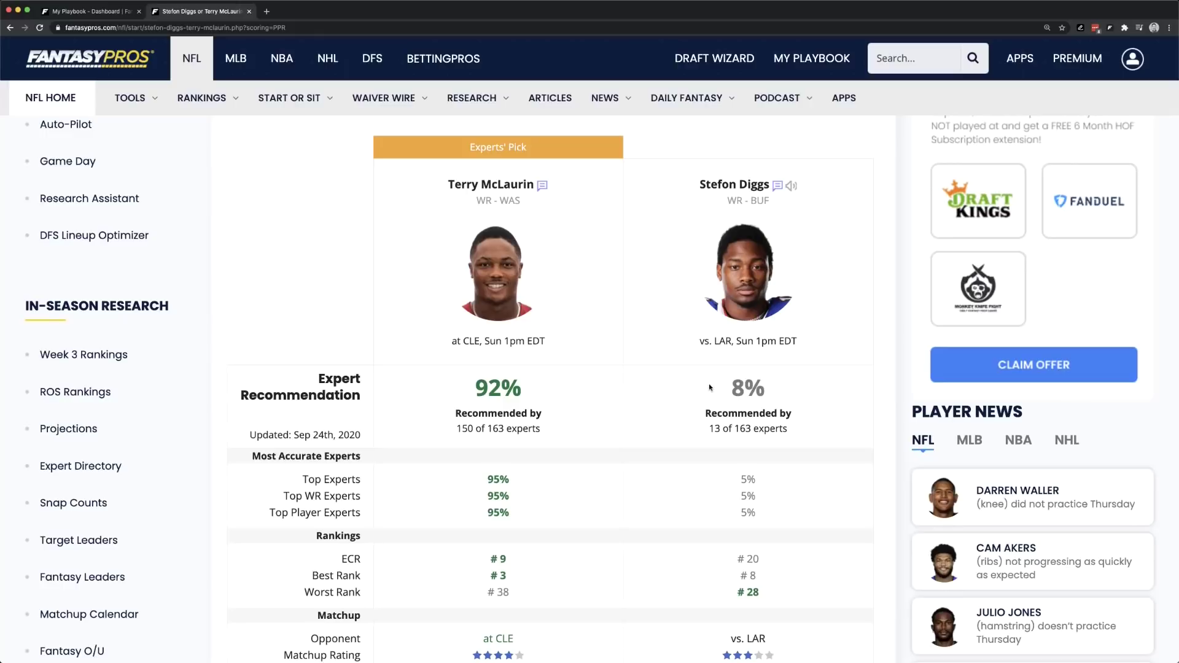
scroll(632, 400, down, 3)
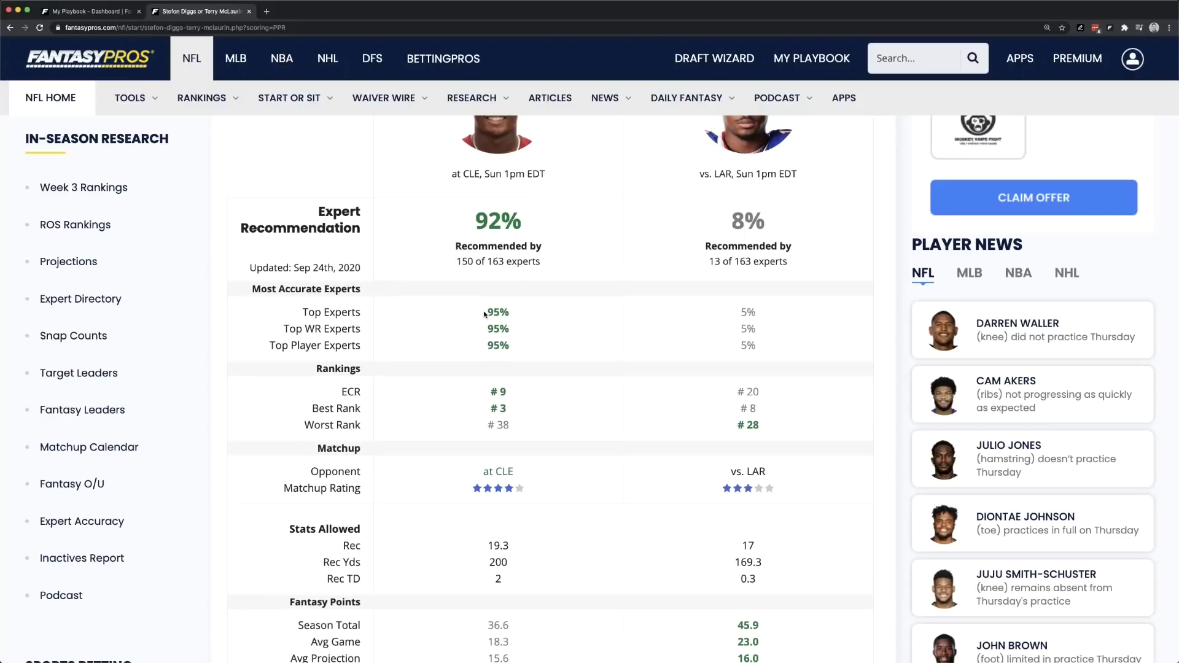
drag(484, 314, 505, 313)
click(500, 325)
Review both receivers' rankings, matchup rating, stats allowed, fantasy points, weather and individual expert ranks.
scroll(488, 332, down, 1)
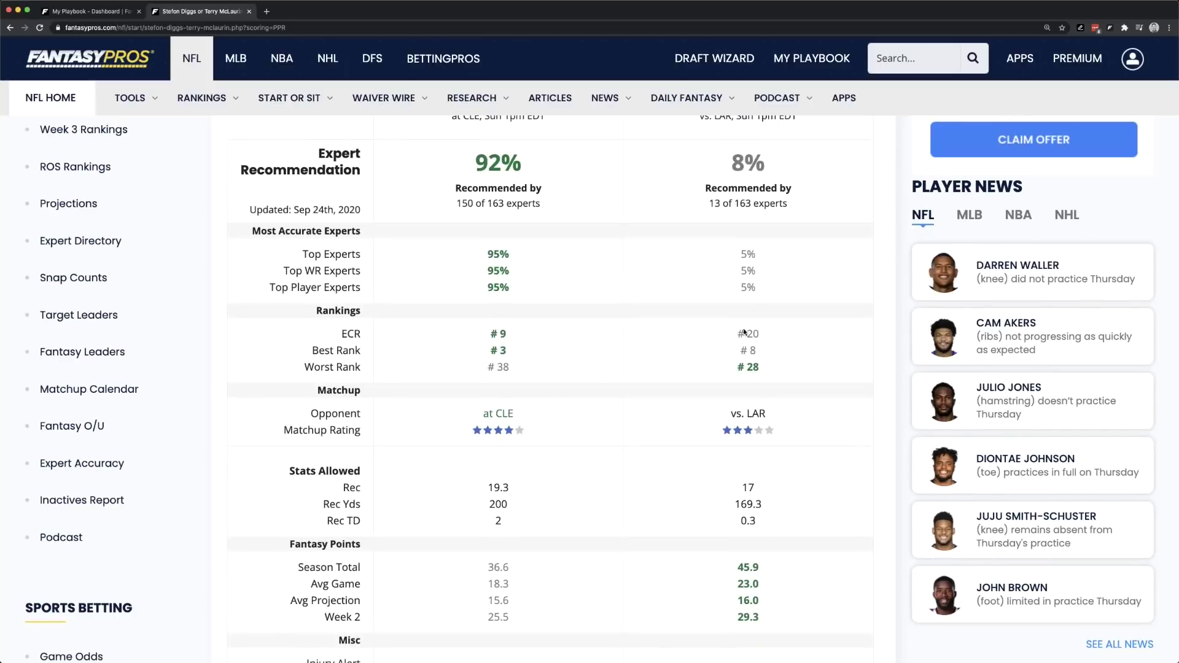
scroll(648, 369, down, 2)
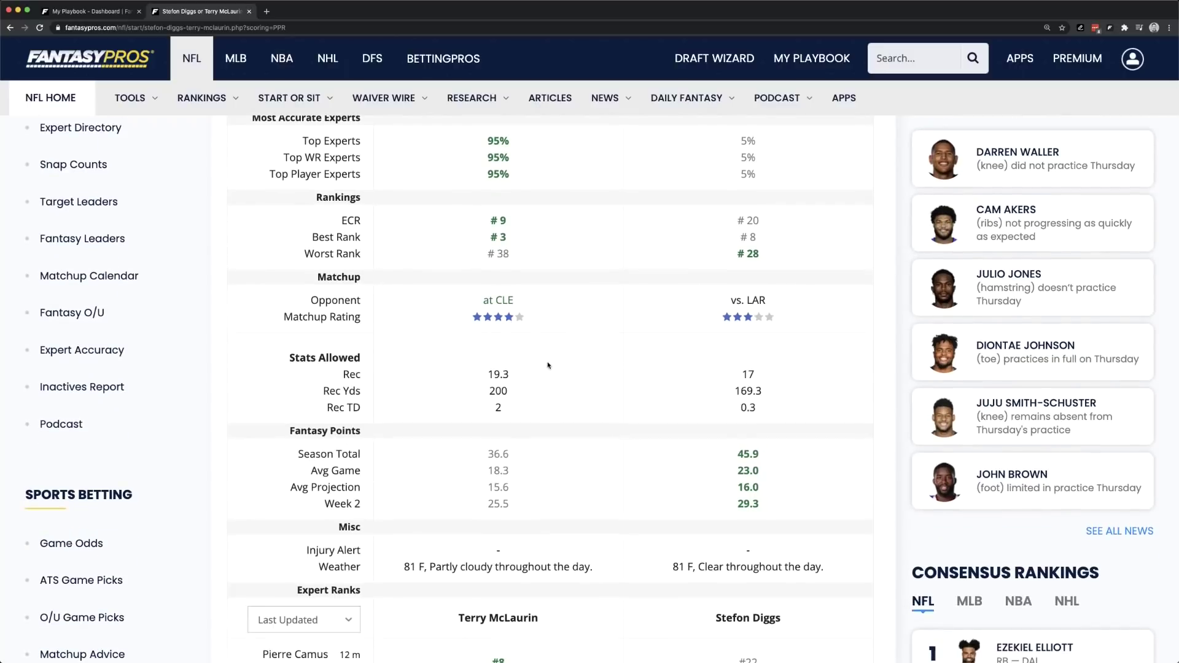
scroll(598, 351, down, 3)
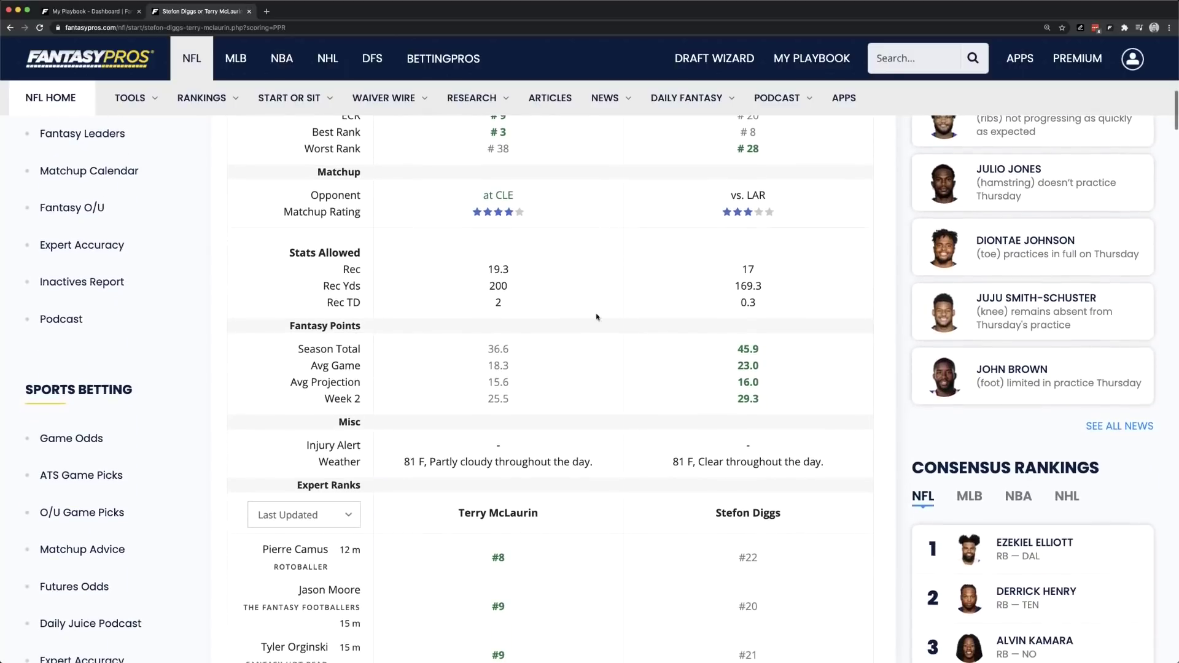
scroll(553, 287, down, 1)
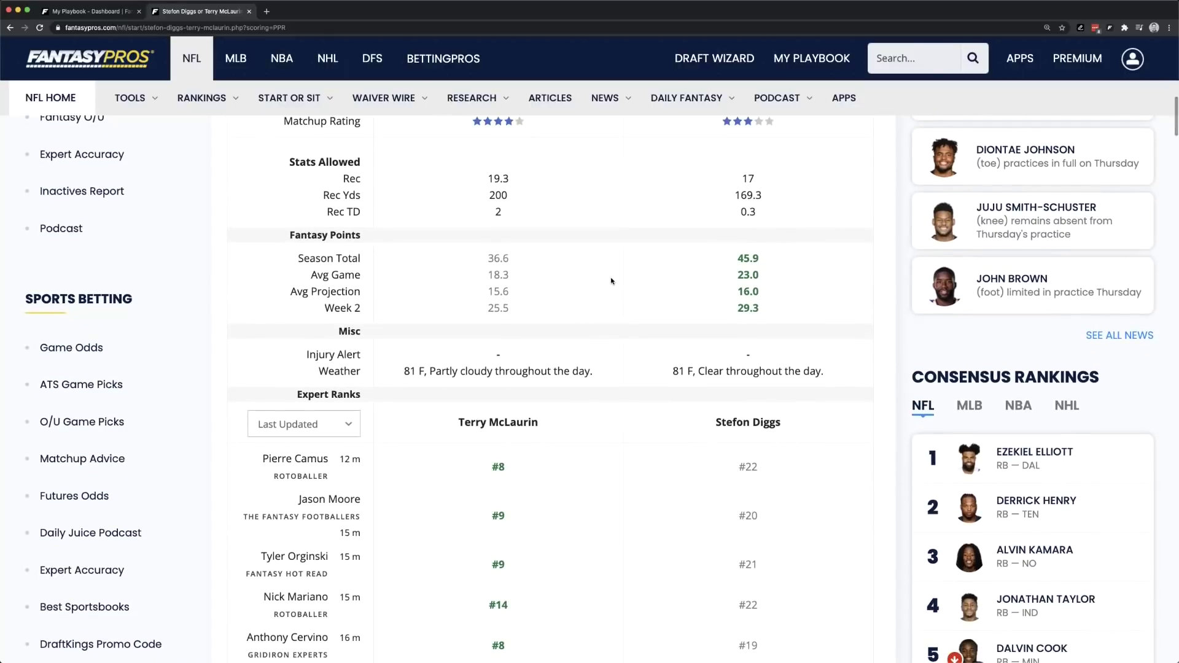
scroll(660, 260, down, 1)
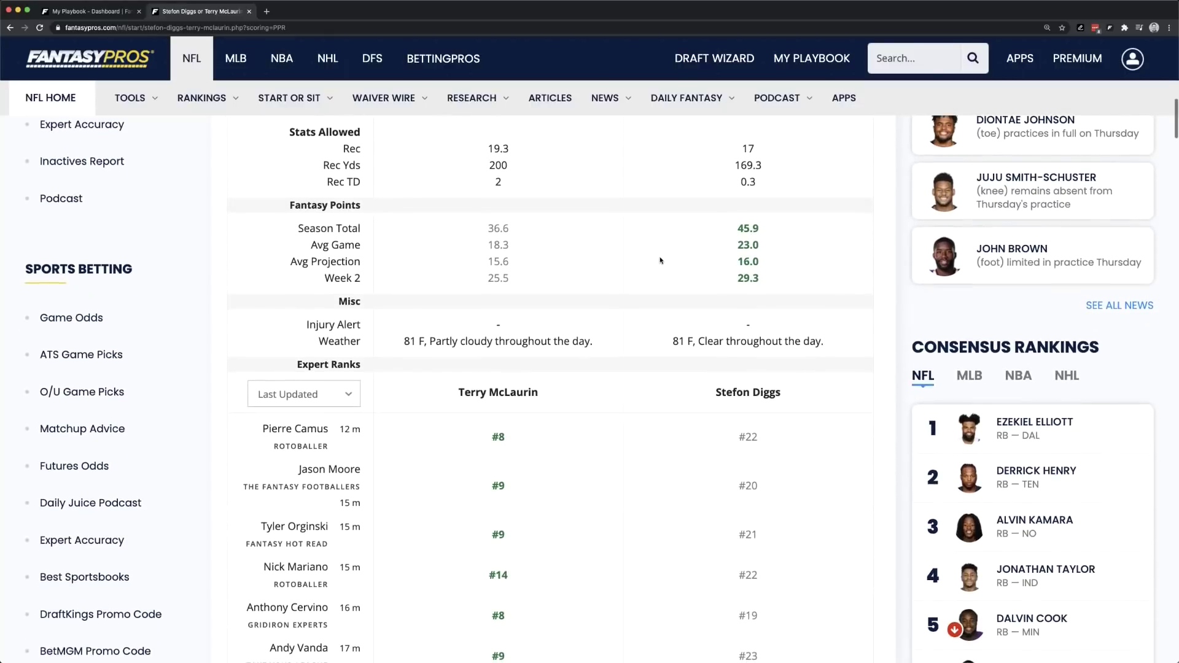
scroll(629, 294, down, 5)
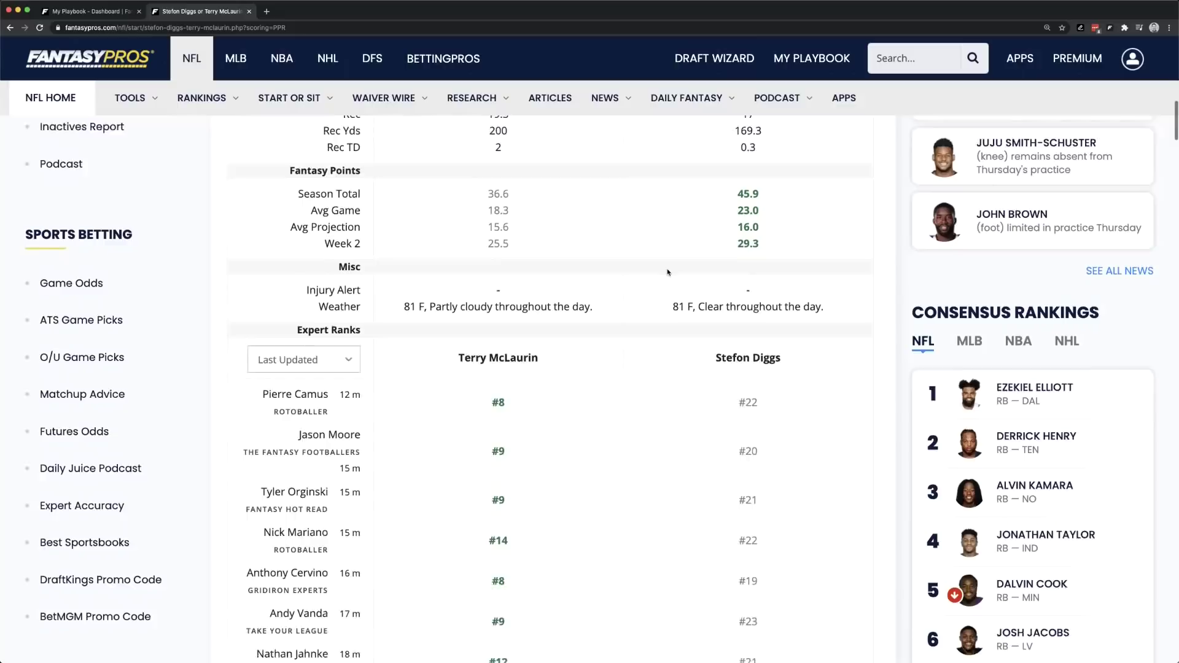
Look through the individual expert ranks listed for Terry McLaurin and Stefon Diggs.
scroll(603, 286, down, 15)
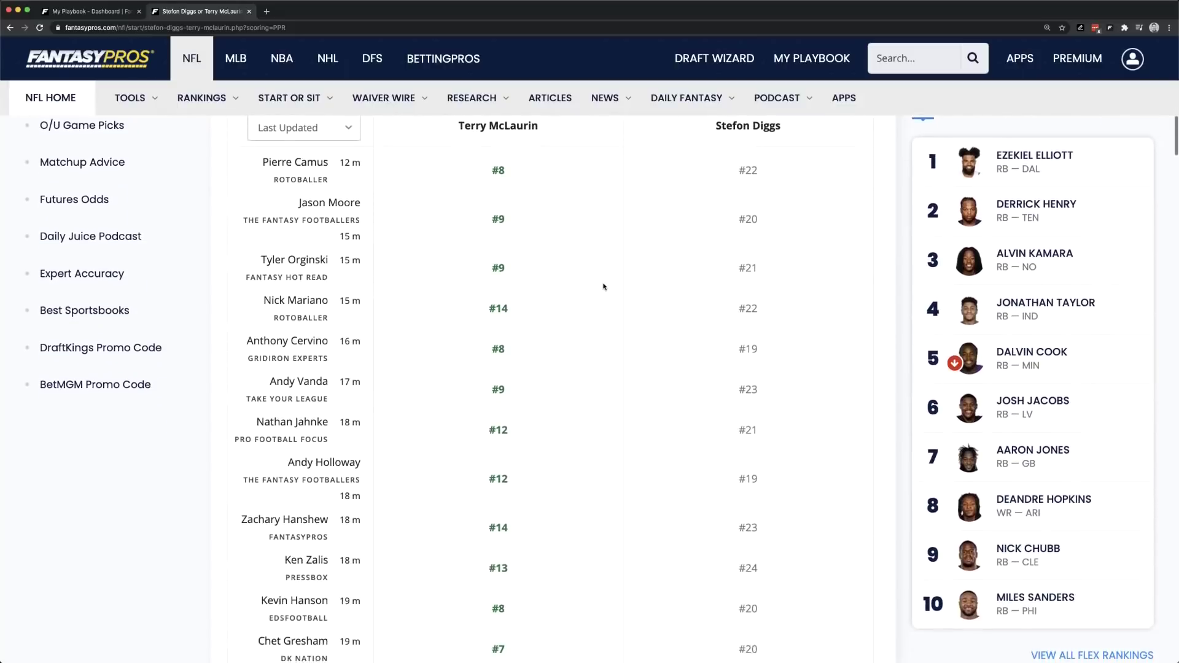
scroll(603, 286, down, 20)
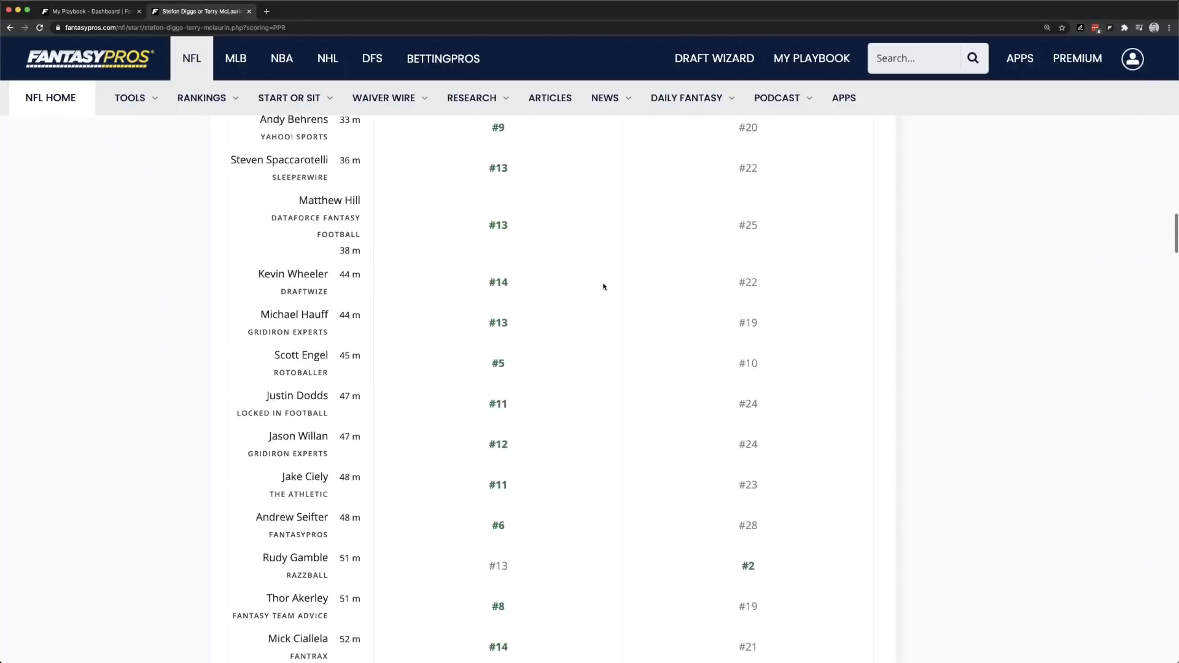
scroll(602, 287, up, 20)
scroll(602, 286, up, 8)
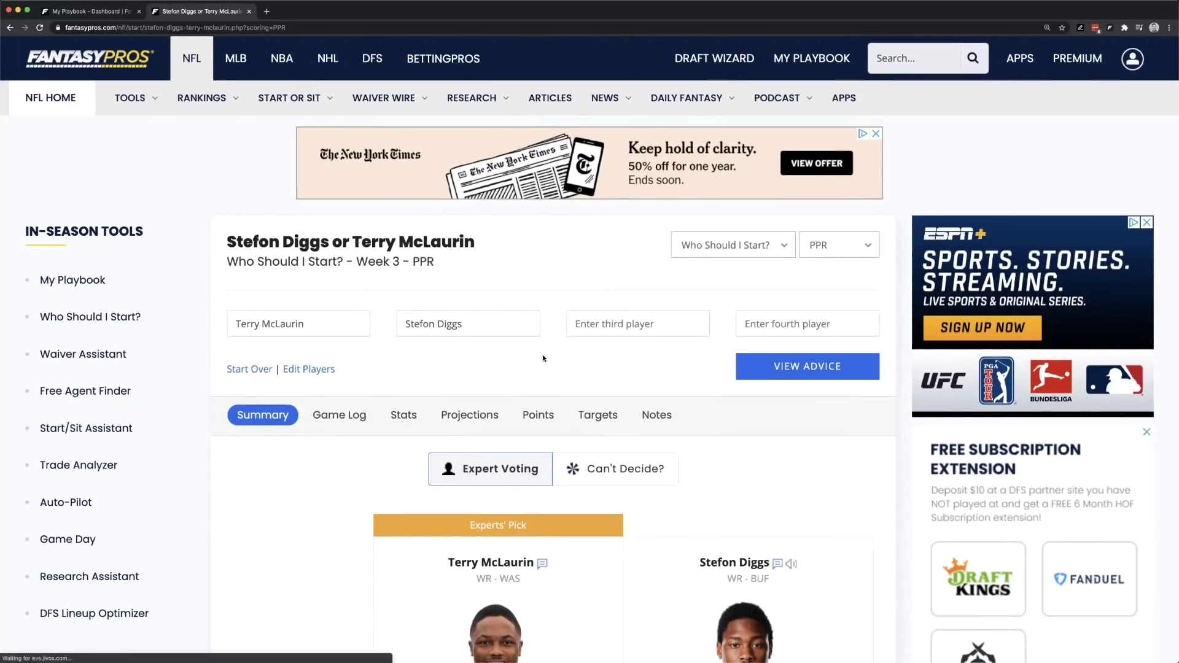
Start over and request start advice comparing Russell Gage, N'Keal Harry, Tony Pollard and Duke Johnson Jr.
click(617, 324)
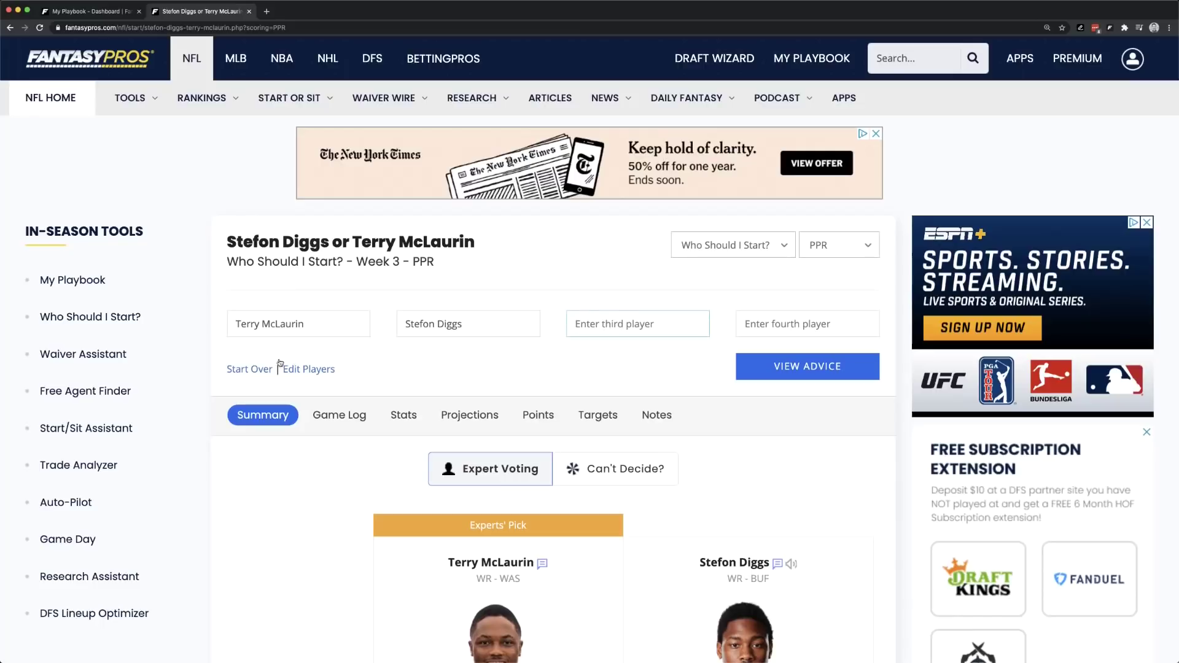
click(259, 369)
scroll(553, 349, down, 3)
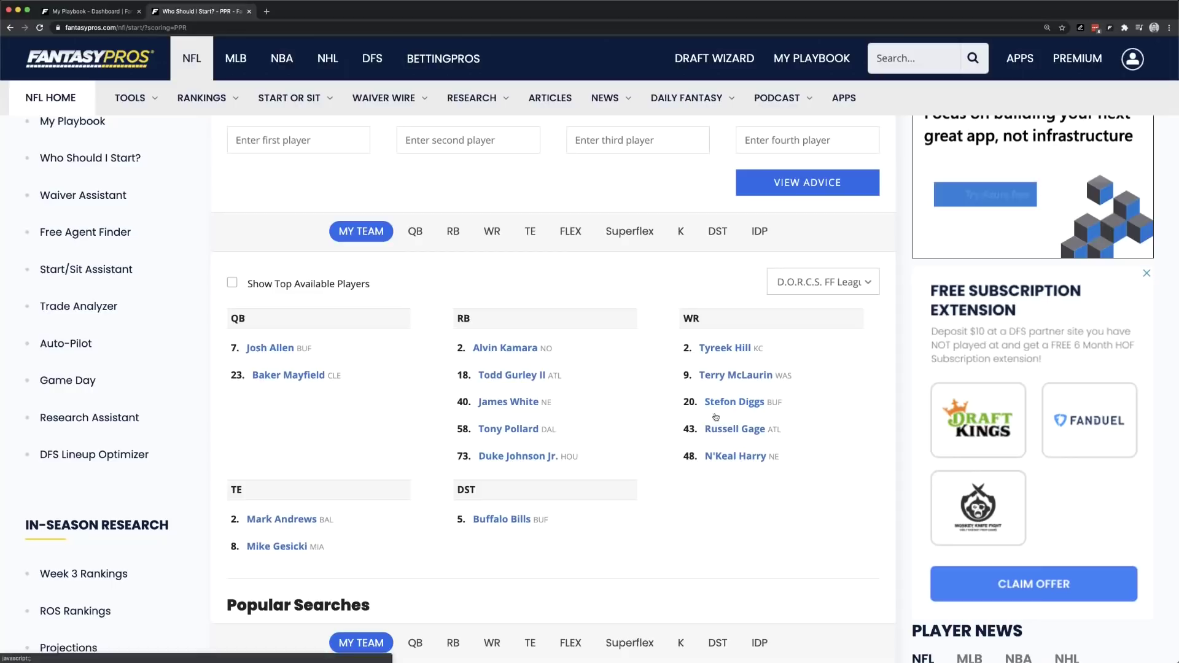
click(722, 431)
click(723, 458)
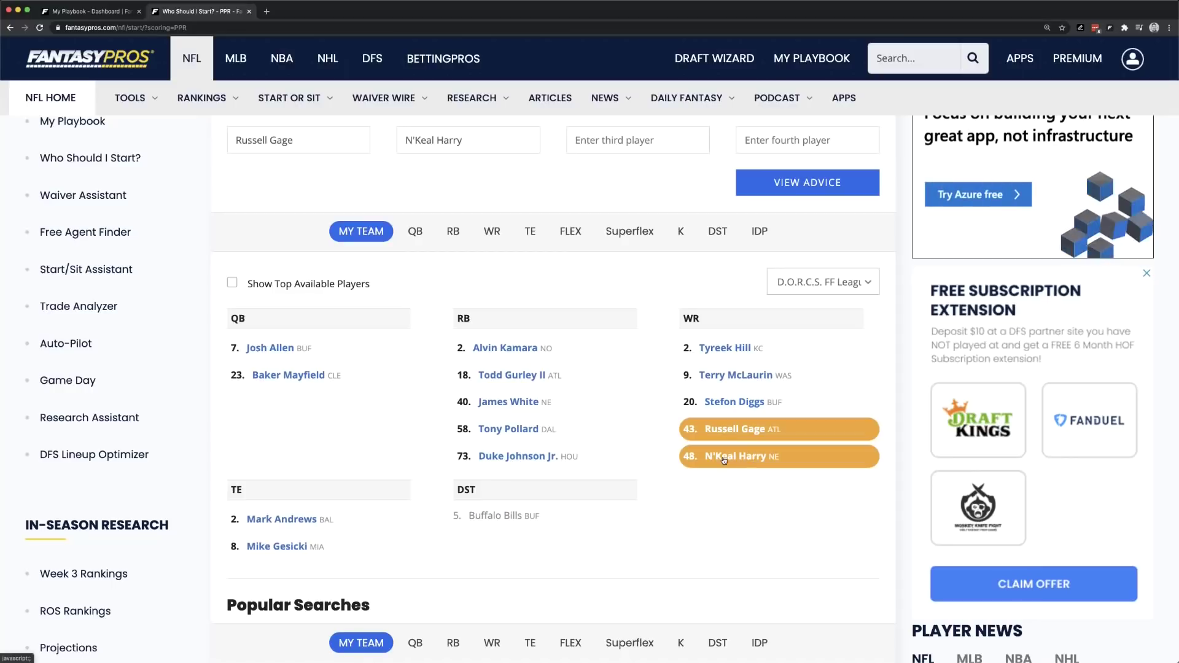
click(508, 430)
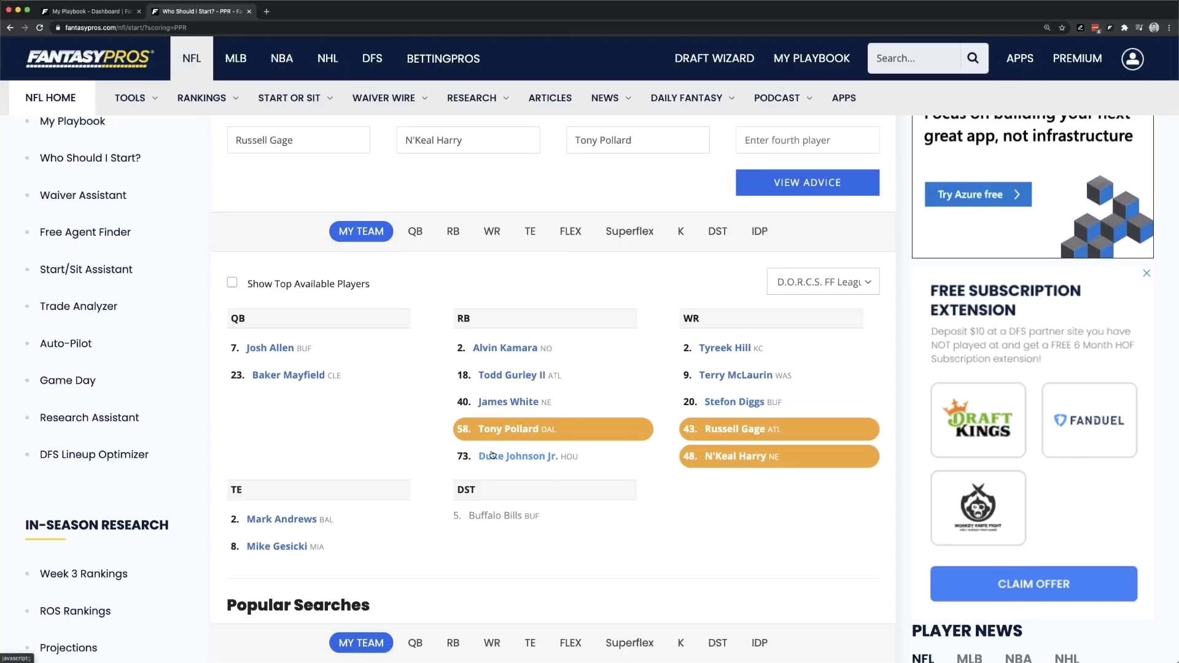
click(492, 455)
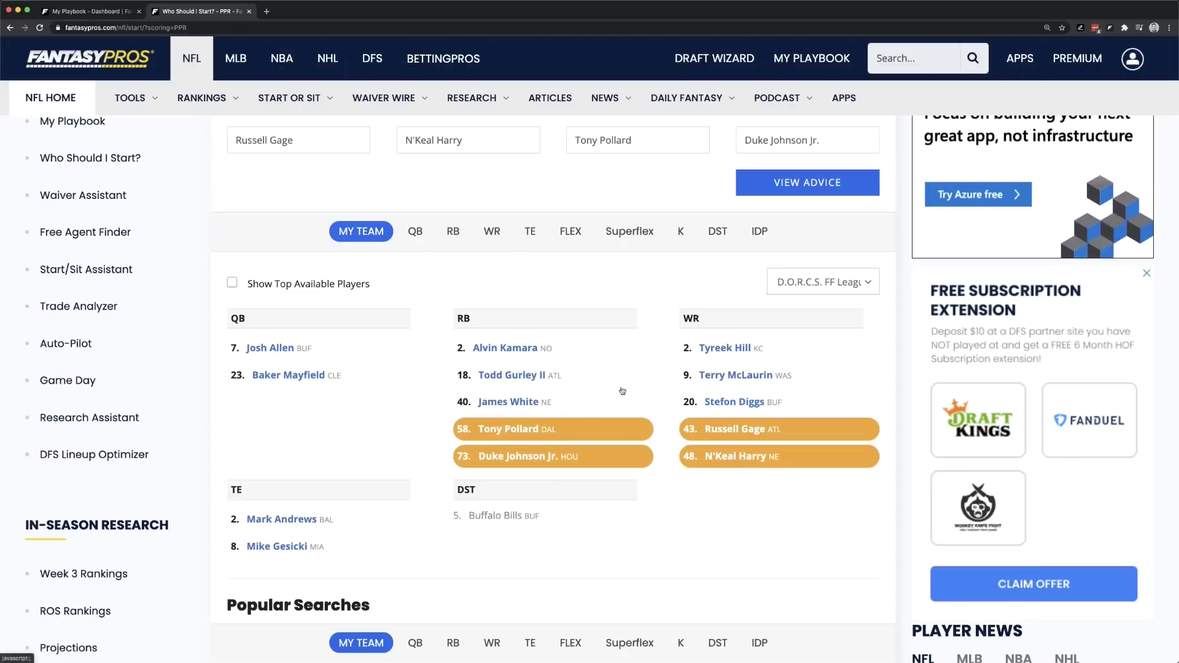
click(777, 181)
Examine the four-player comparison's expert recommendation, accurate-expert votes, rankings, matchup ratings, fantasy points and weather.
scroll(620, 356, down, 3)
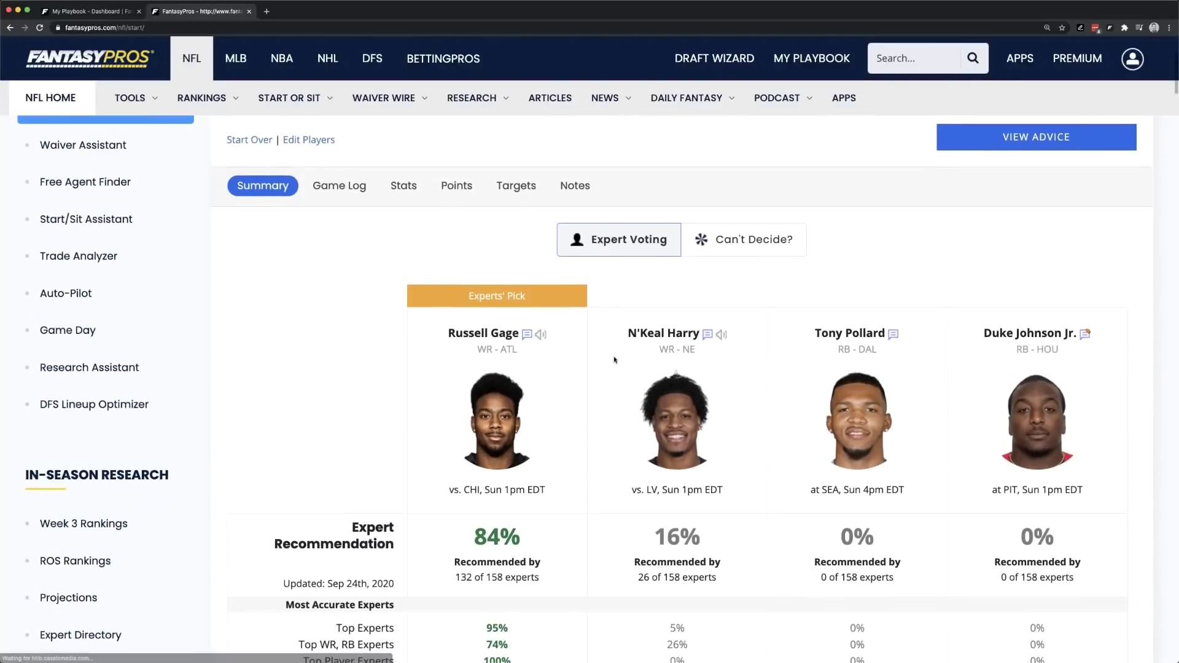
scroll(585, 455, down, 1)
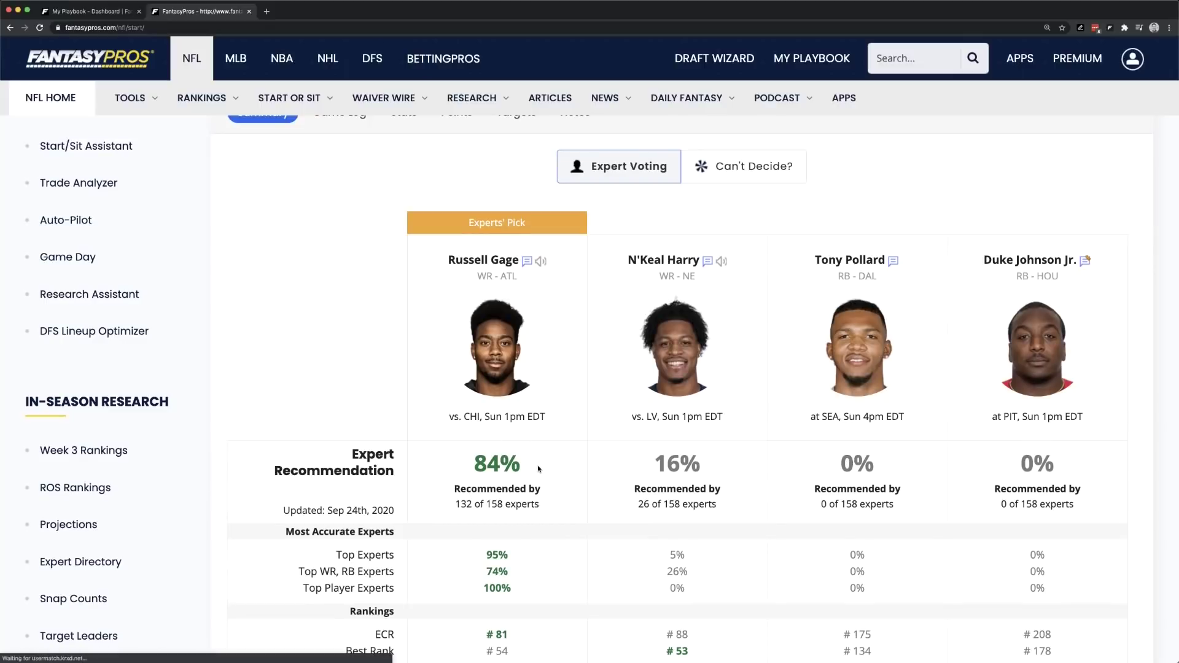
scroll(583, 412, down, 4)
scroll(582, 413, down, 1)
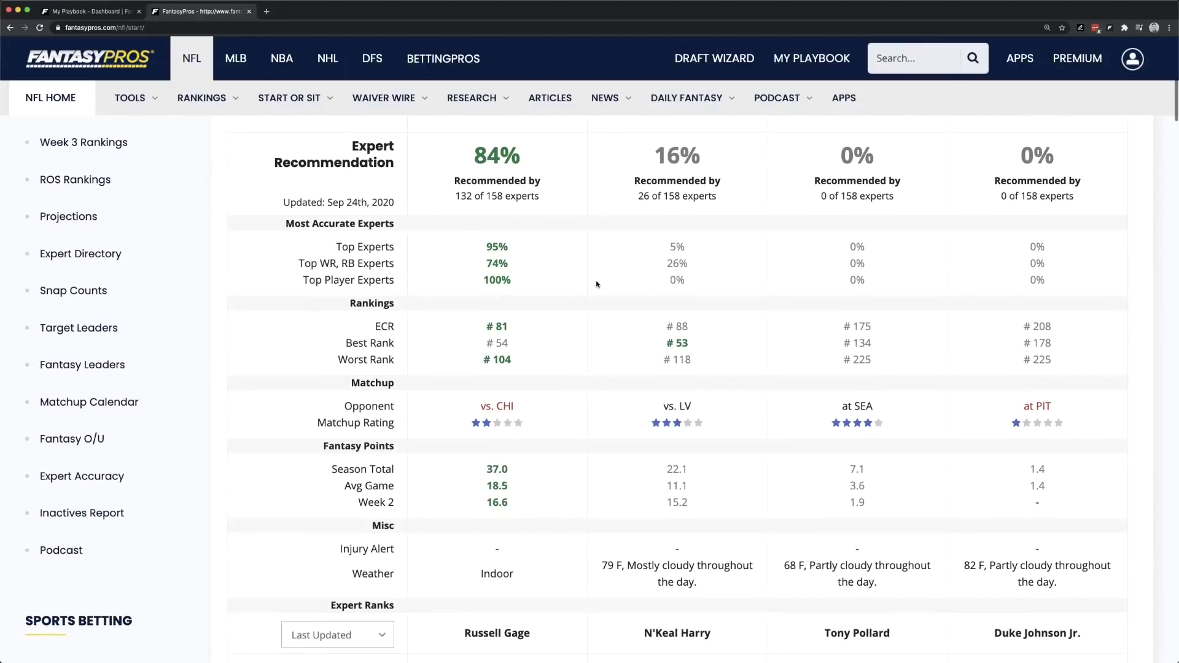
scroll(595, 400, down, 2)
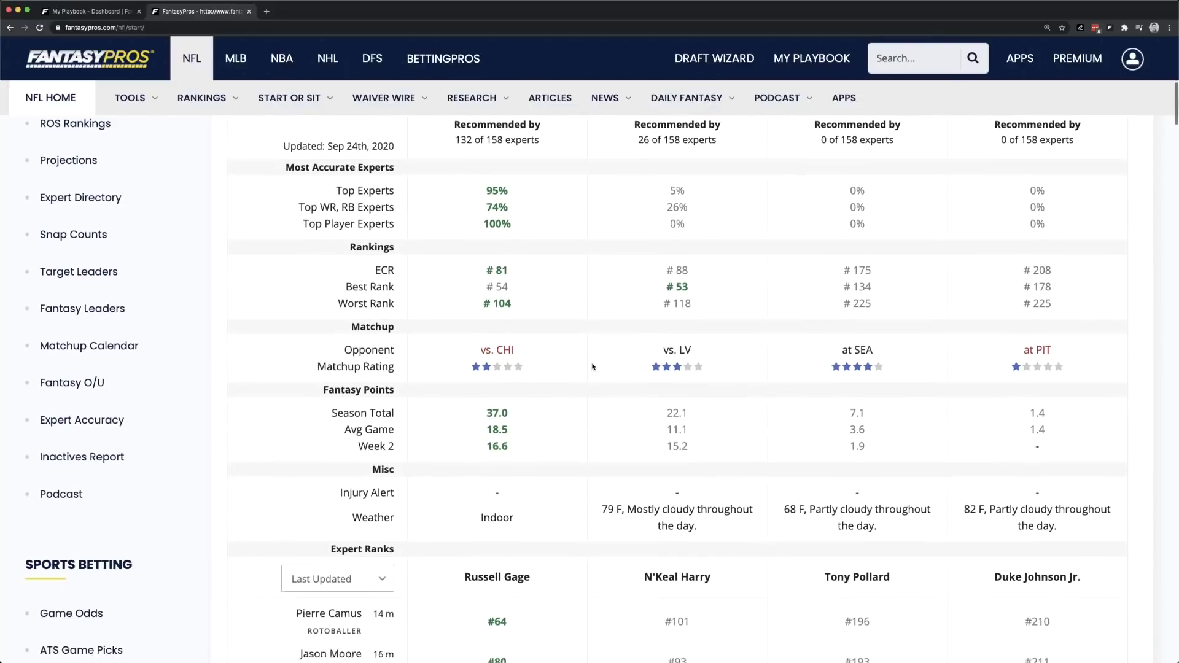
scroll(585, 400, down, 5)
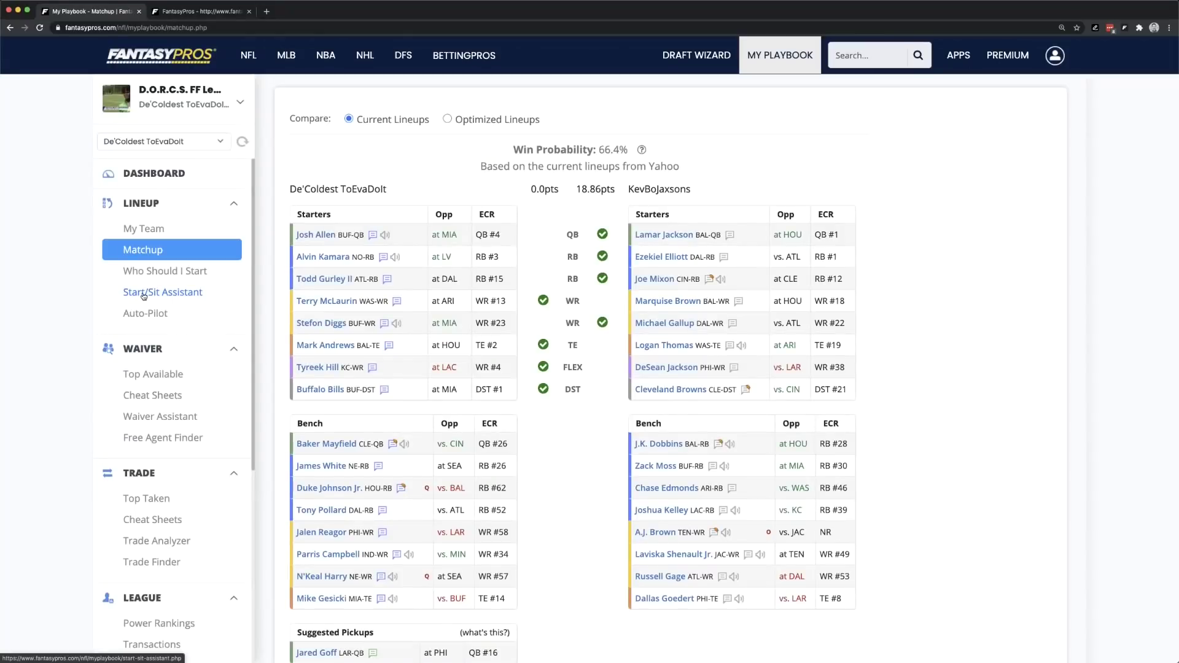
In the Start/Sit Assistant, enable lineup editing, start James White at RB over Todd Gurley II and submit the lineup to Yahoo.
click(144, 293)
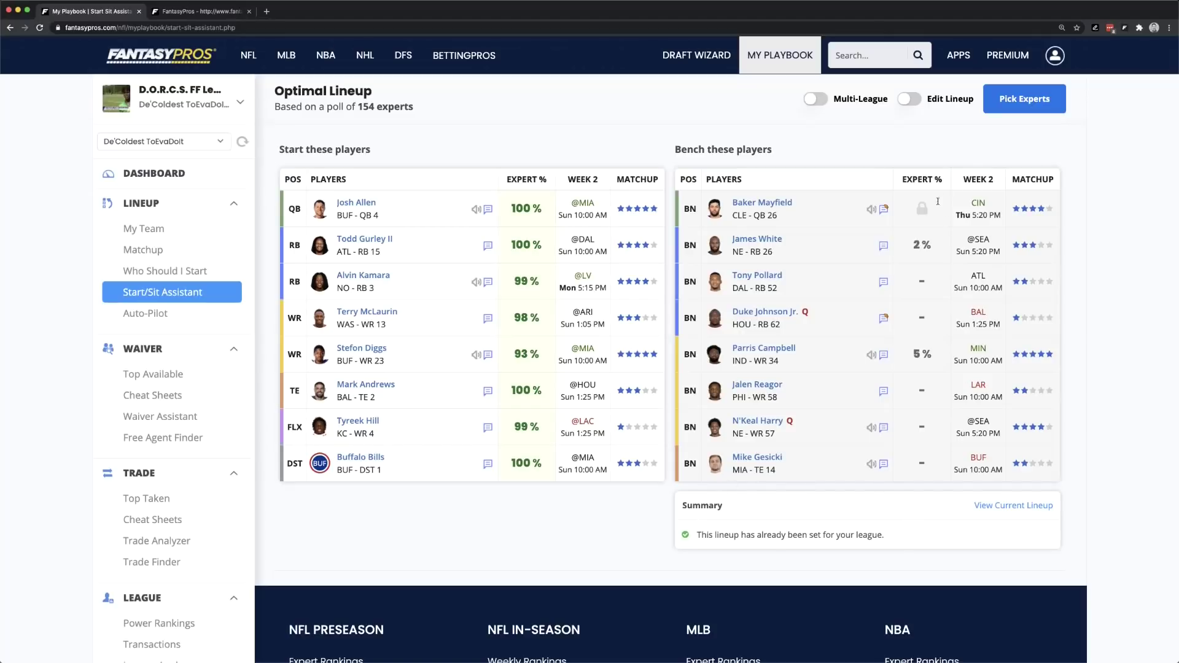
click(910, 99)
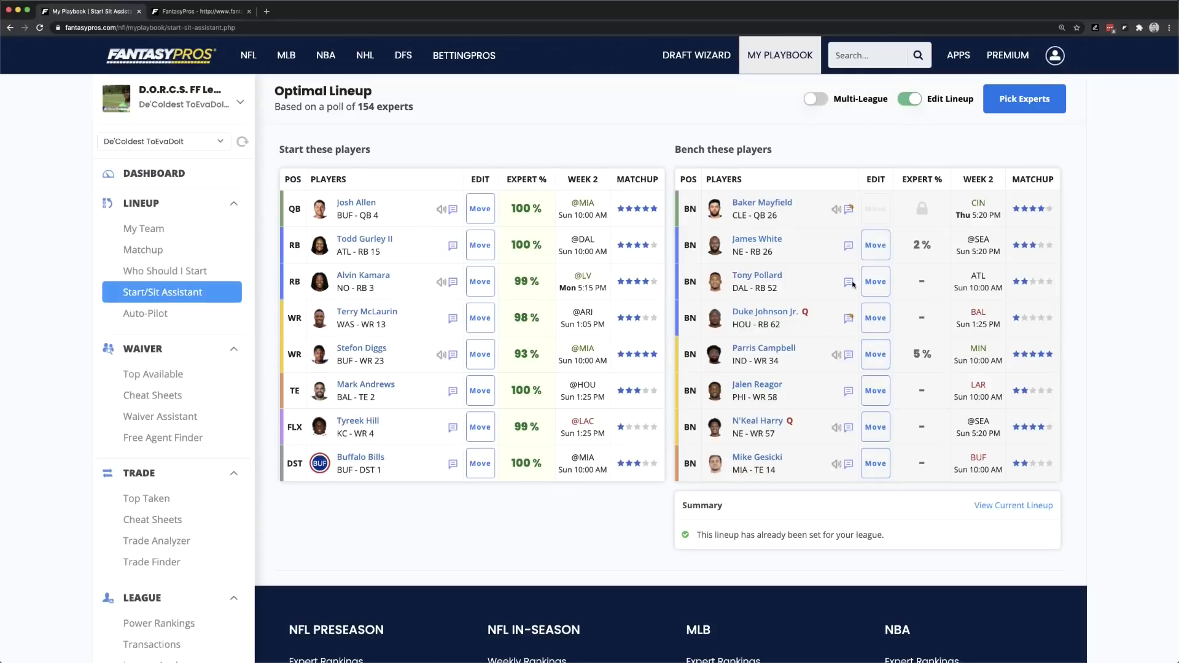
click(873, 244)
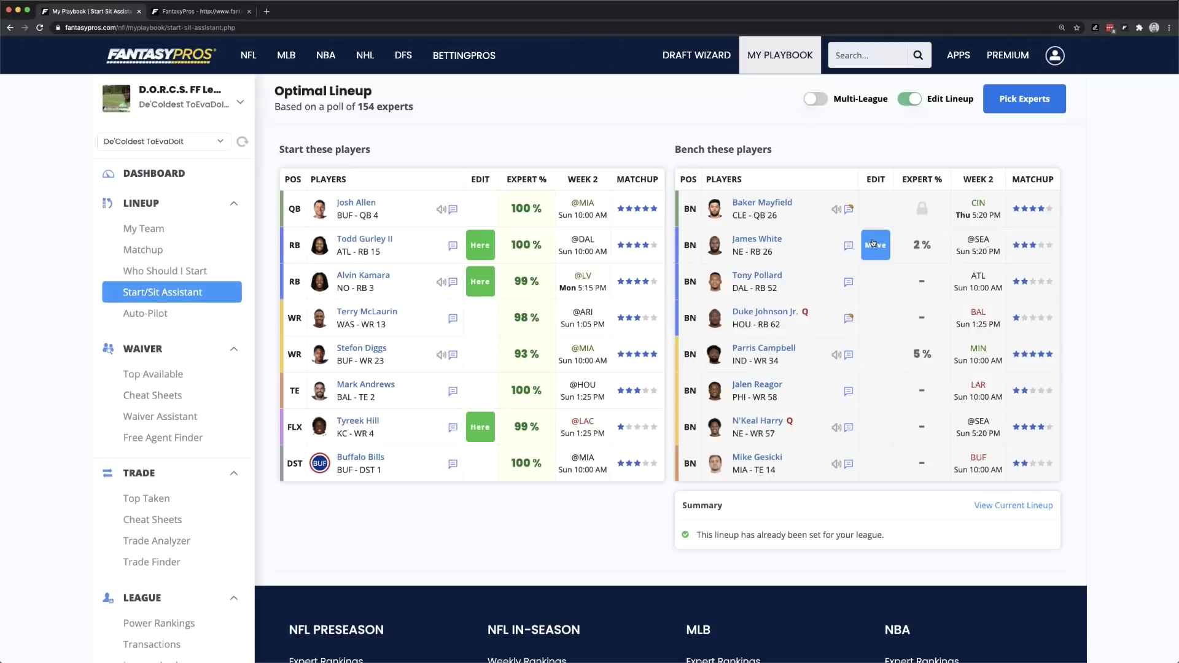
click(491, 246)
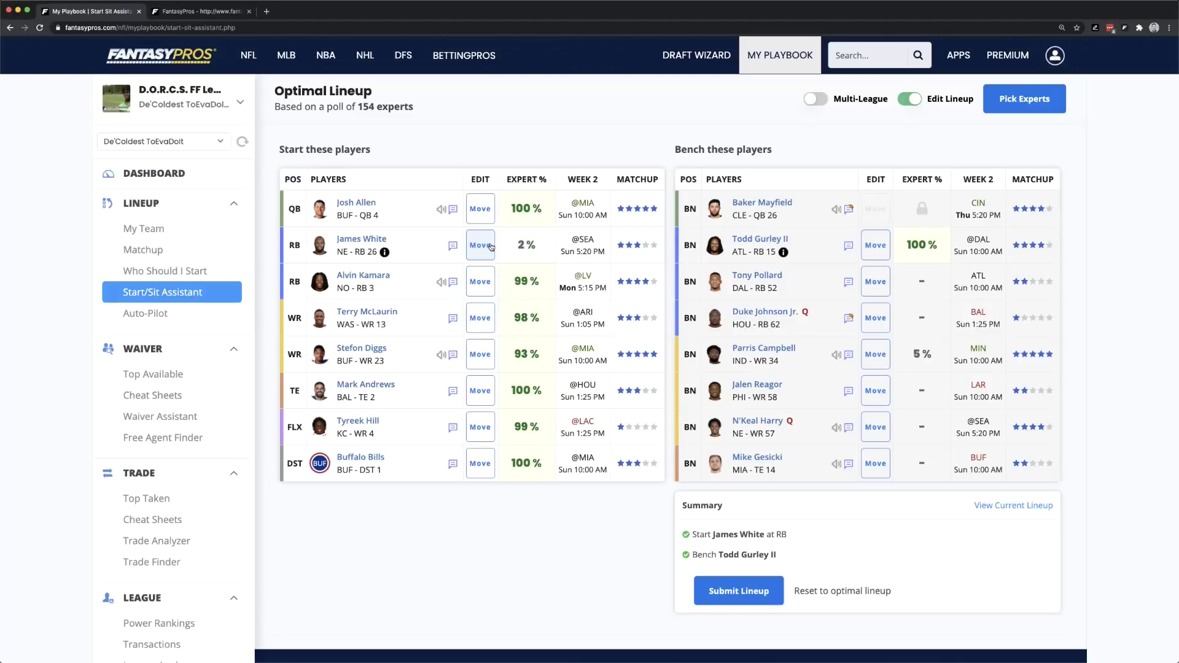
click(750, 587)
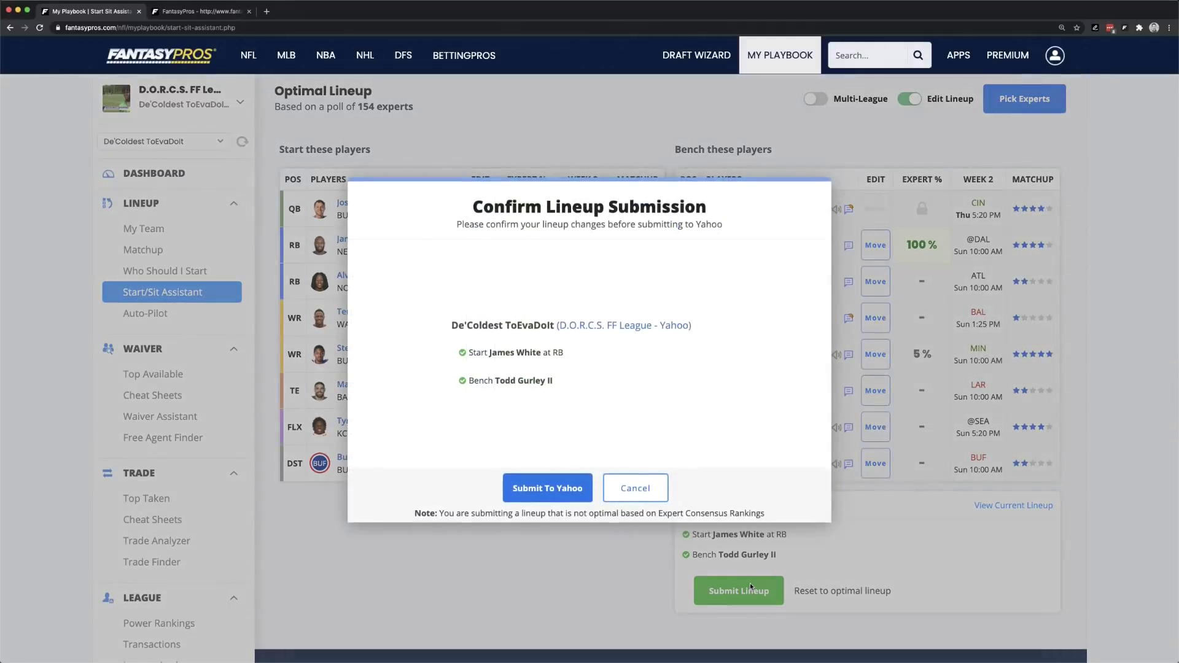
click(555, 485)
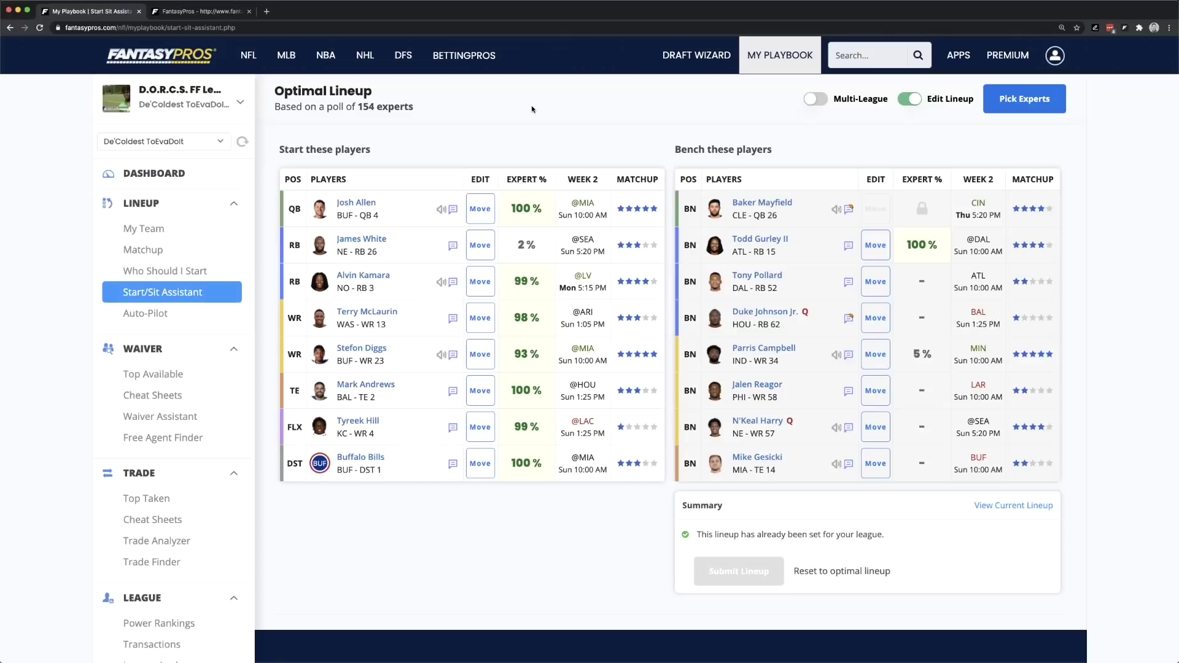
Turn on the multi-league view and look through the optimal lineups of all synced leagues.
click(815, 100)
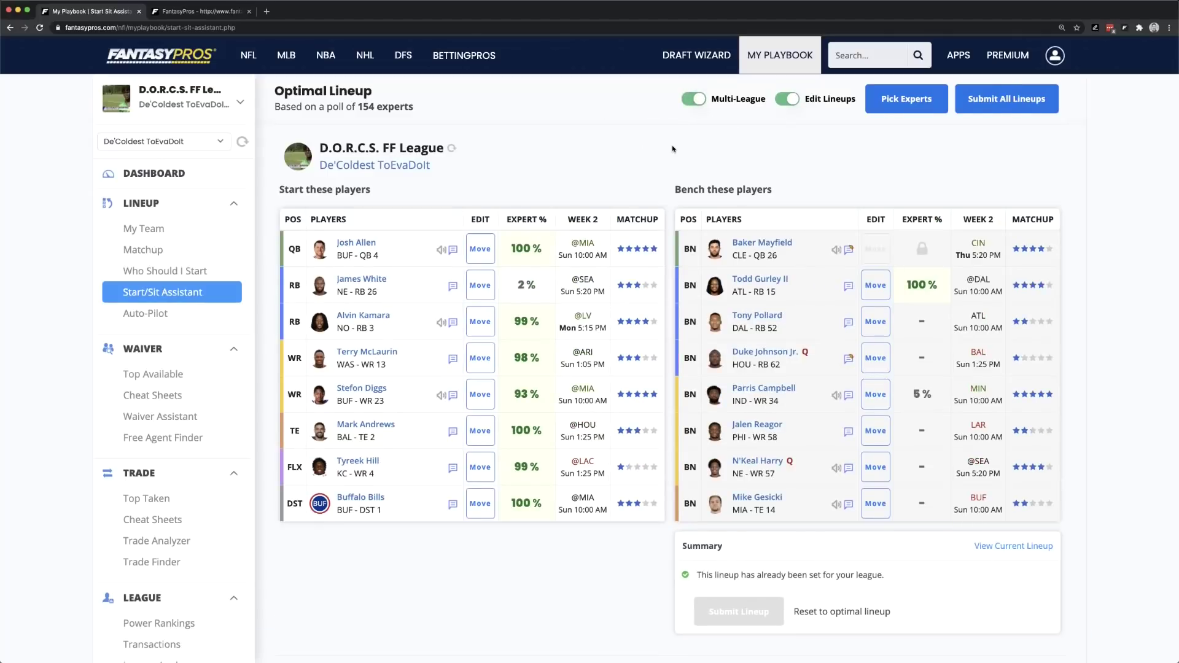
scroll(673, 148, down, 5)
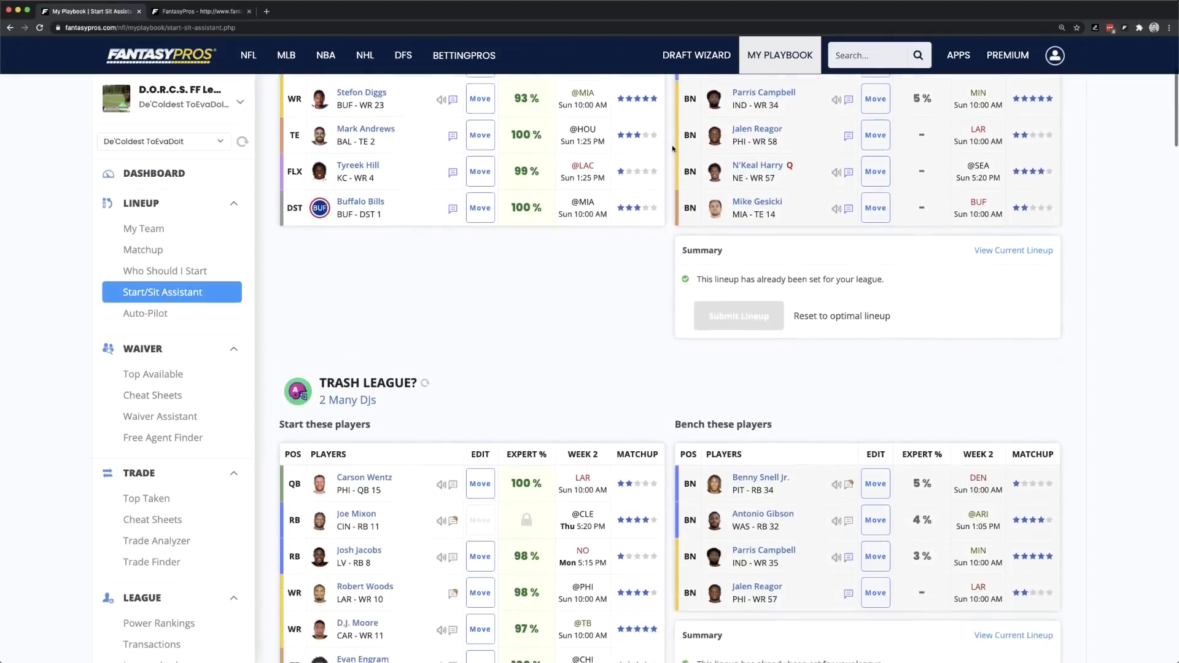
scroll(673, 148, down, 7)
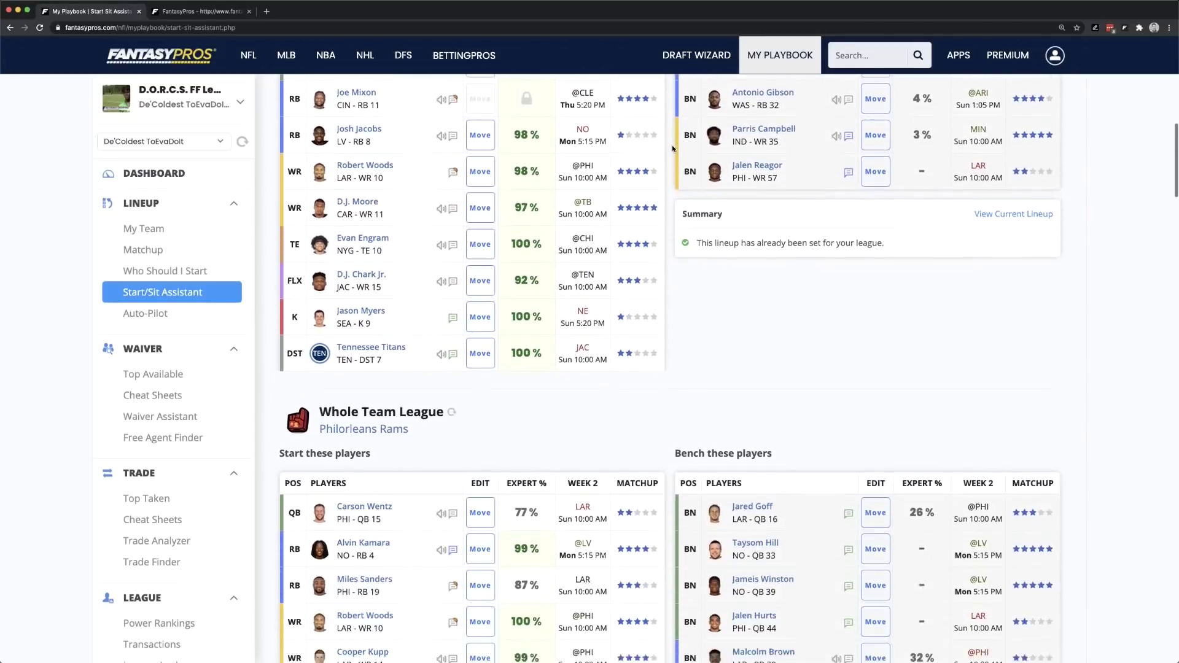
scroll(673, 148, down, 7)
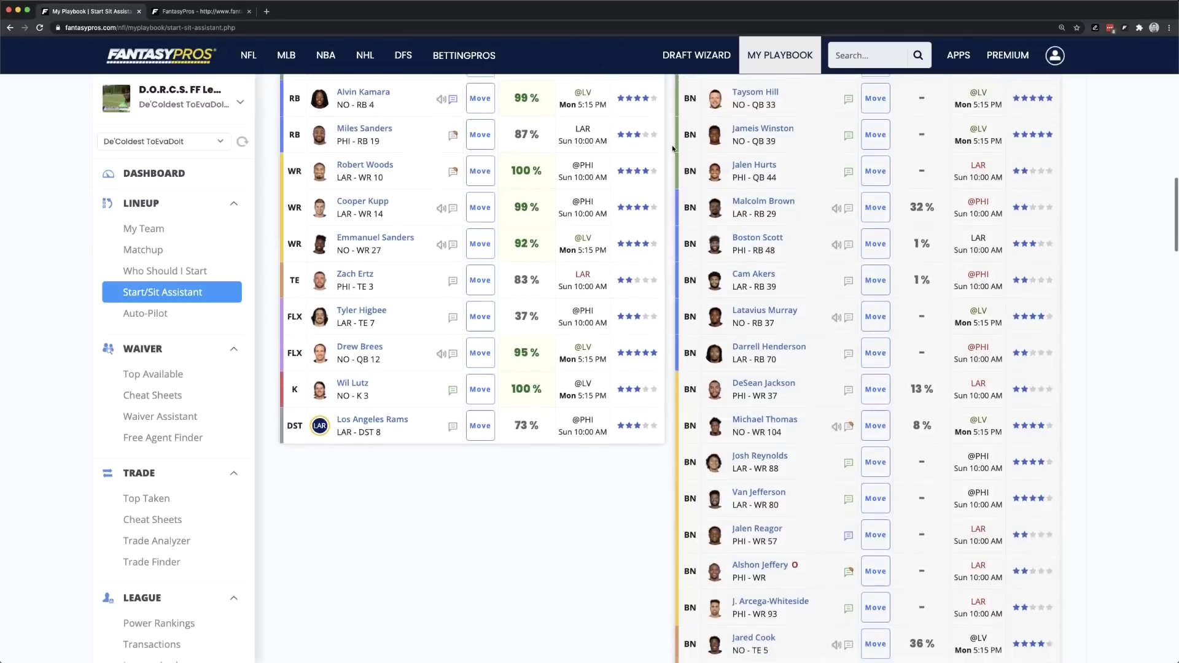
scroll(672, 149, down, 10)
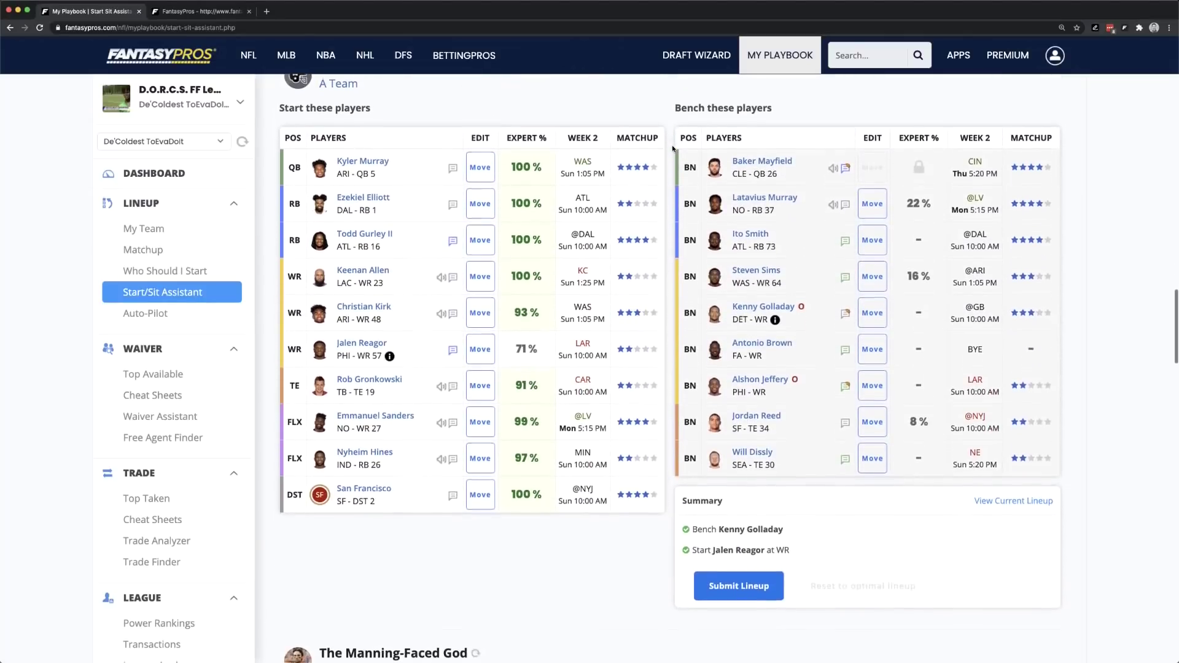
scroll(673, 148, down, 13)
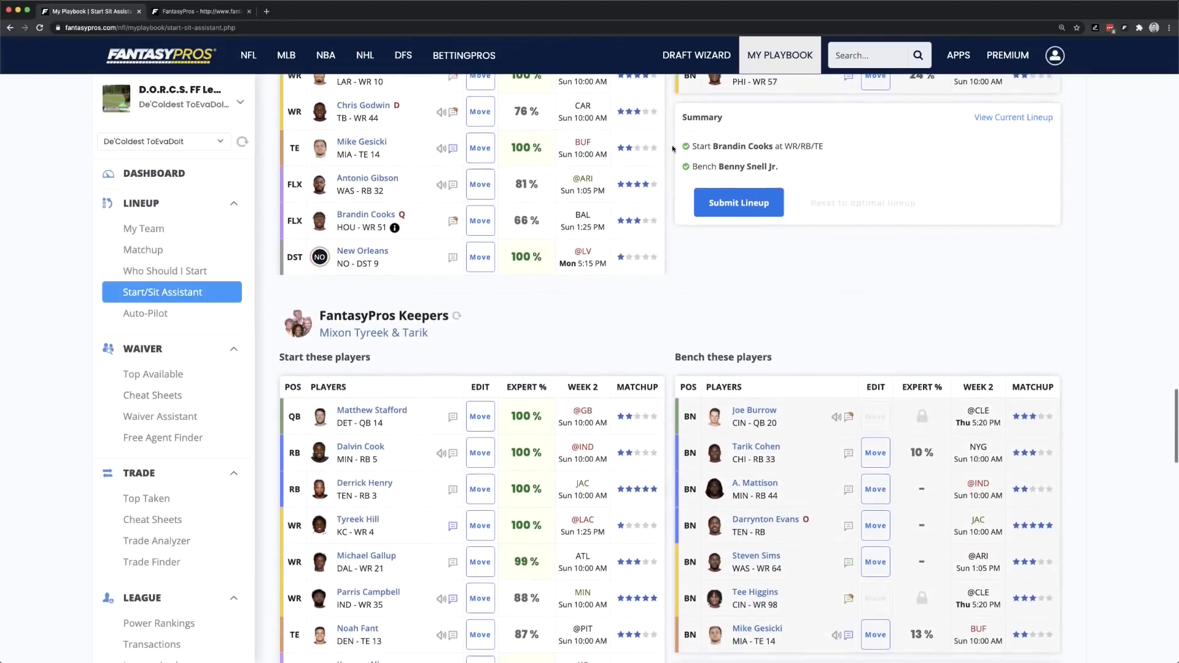
scroll(672, 148, down, 3)
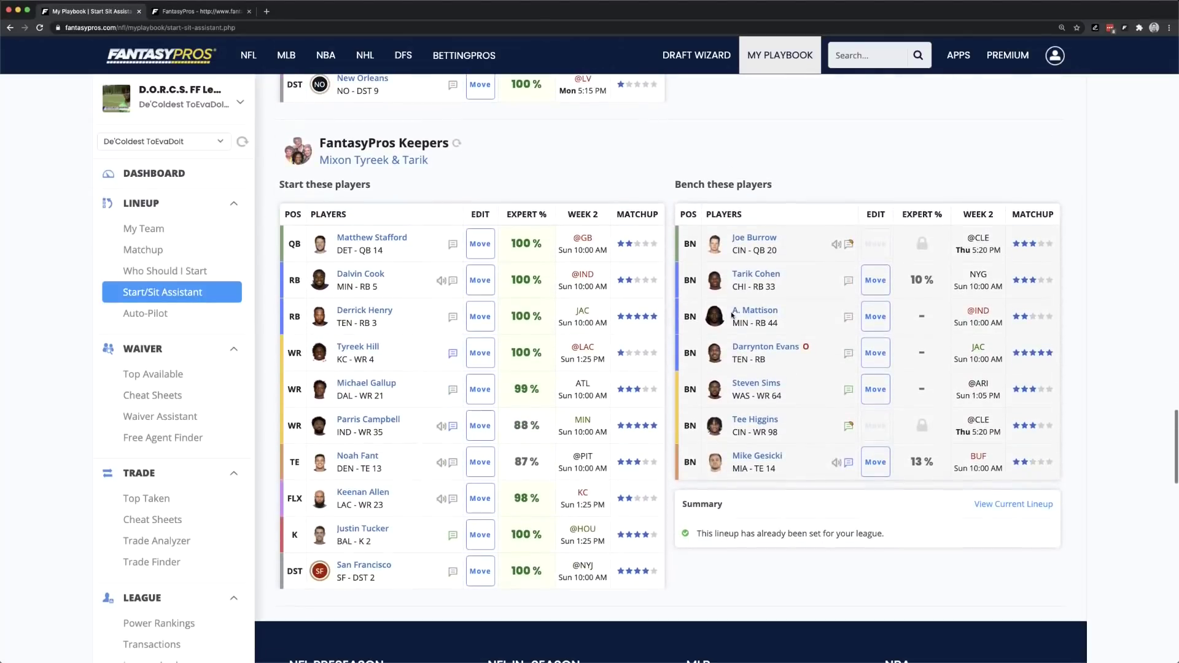
Start Tarik Cohen over flex Keenan Allen in FantasyPros Keepers and Benny Snell Jr. over flex Antonio Gibson in The Manning-Faced God.
click(875, 282)
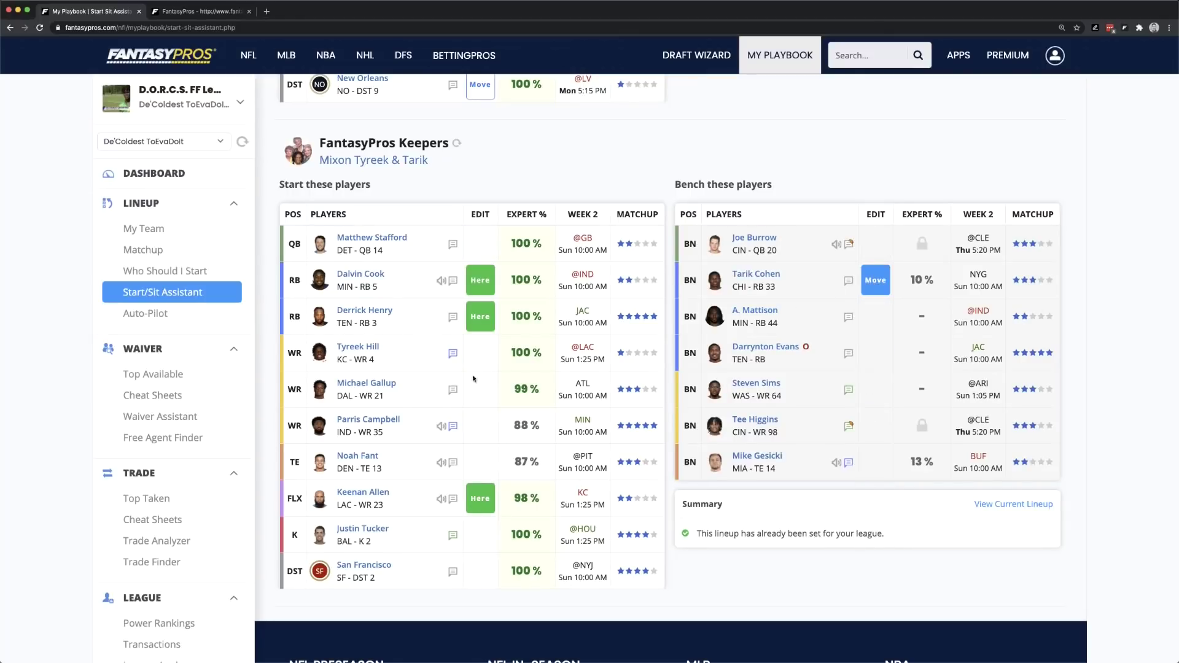
click(482, 498)
scroll(695, 422, up, 8)
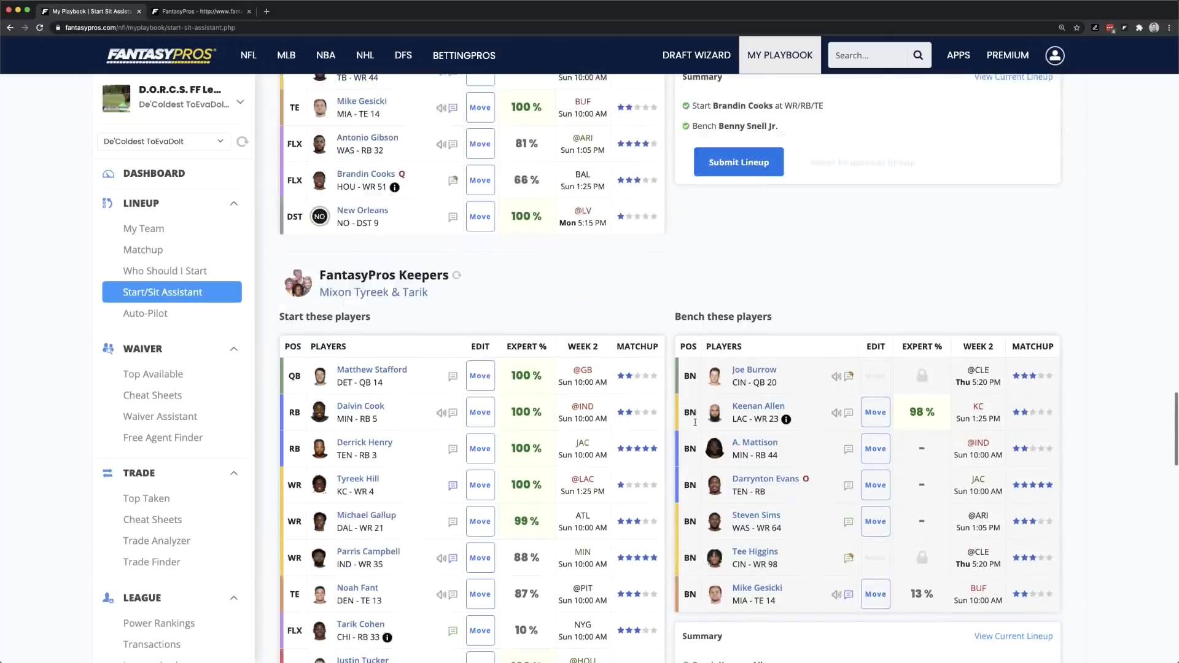
scroll(695, 423, up, 1)
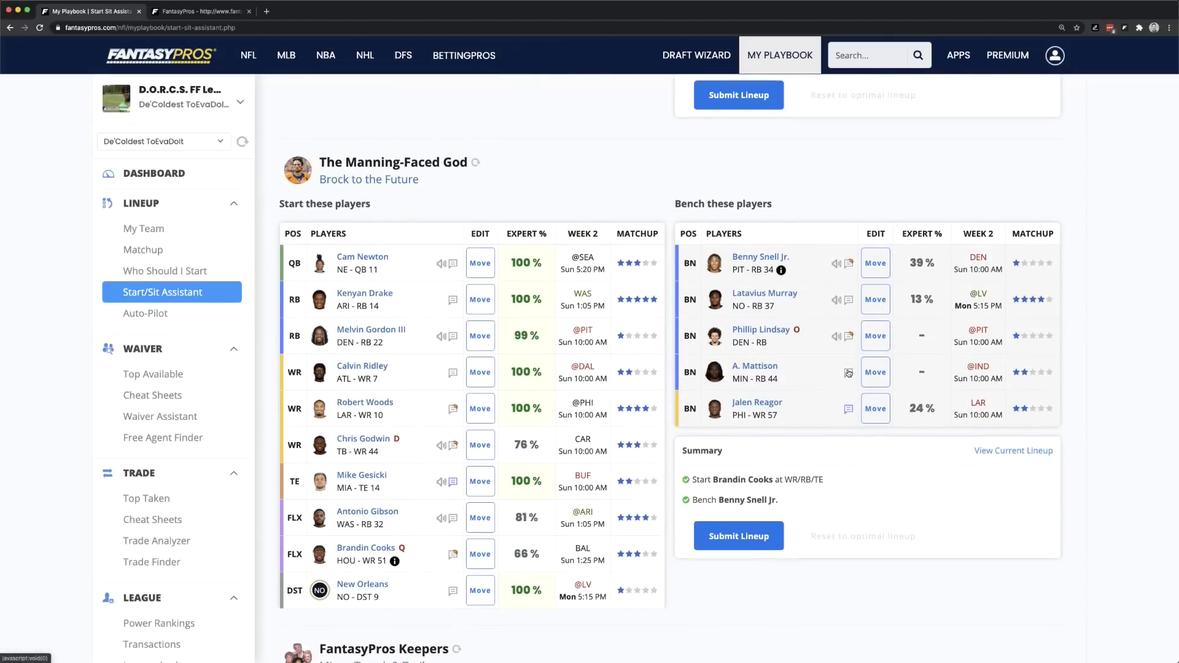
click(874, 263)
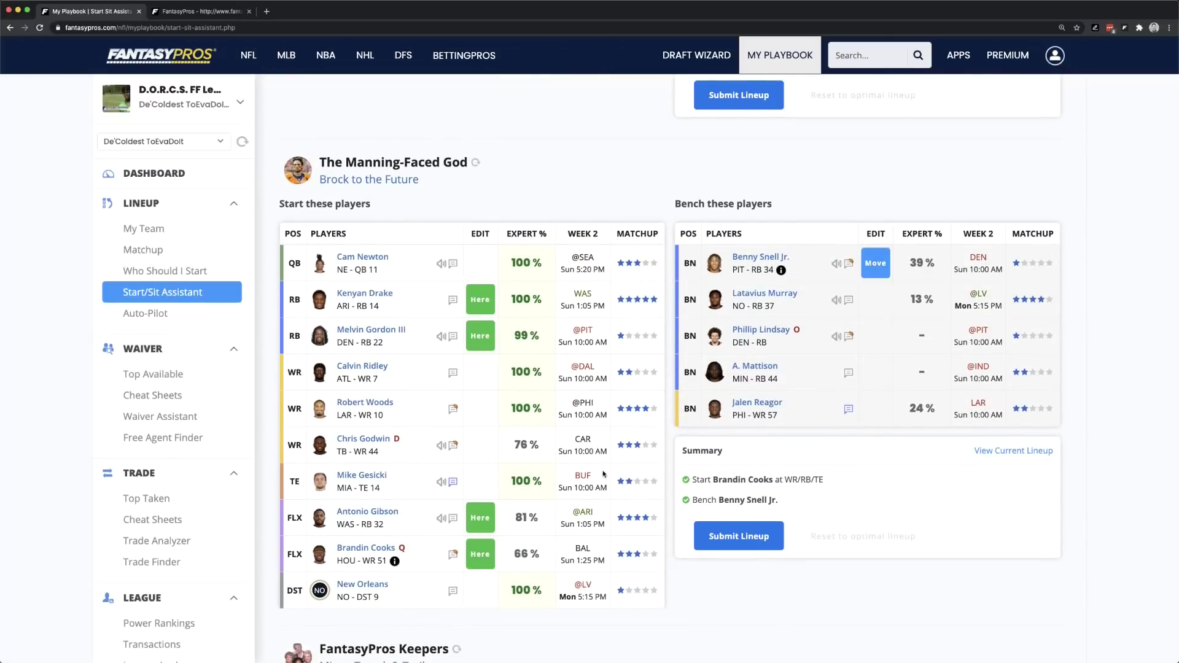
click(476, 519)
Submit all lineups to their league hosts after reviewing the listed start and bench changes for each team.
scroll(624, 482, up, 20)
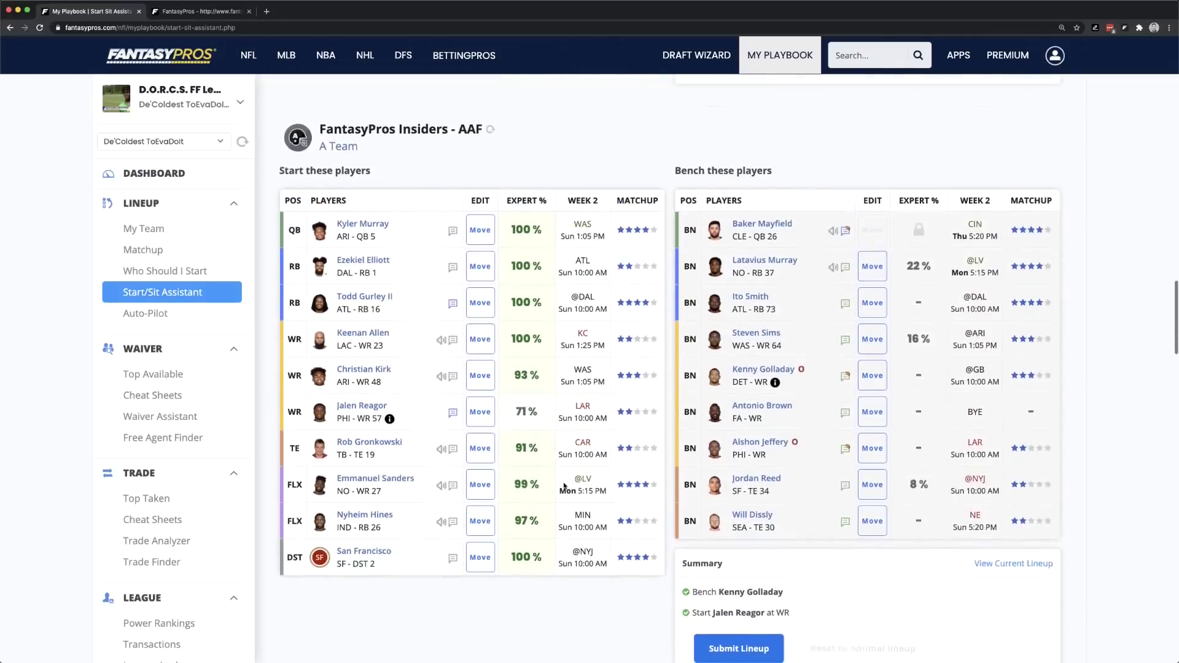
scroll(624, 482, up, 10)
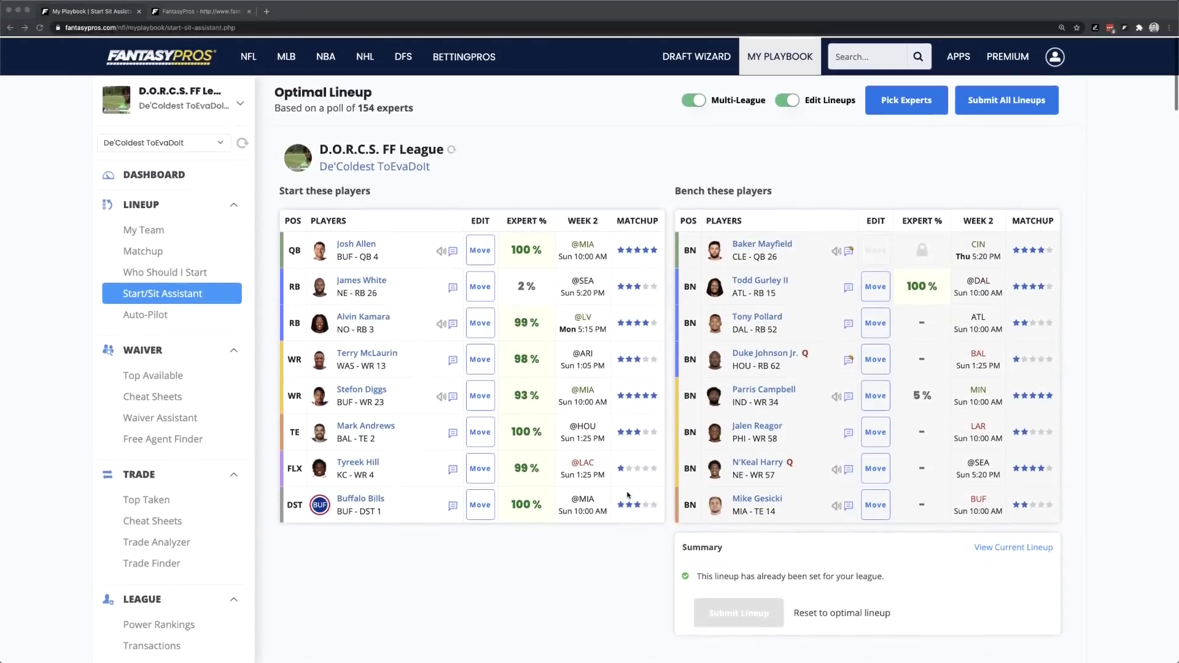
click(998, 103)
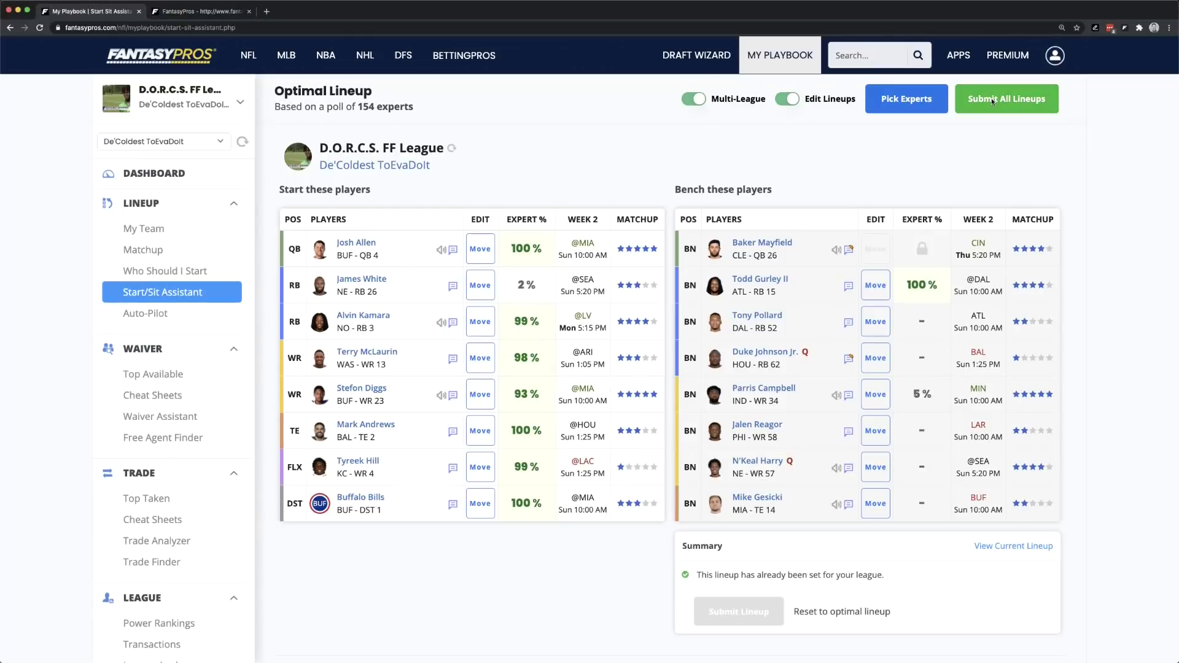
click(993, 101)
scroll(592, 280, down, 2)
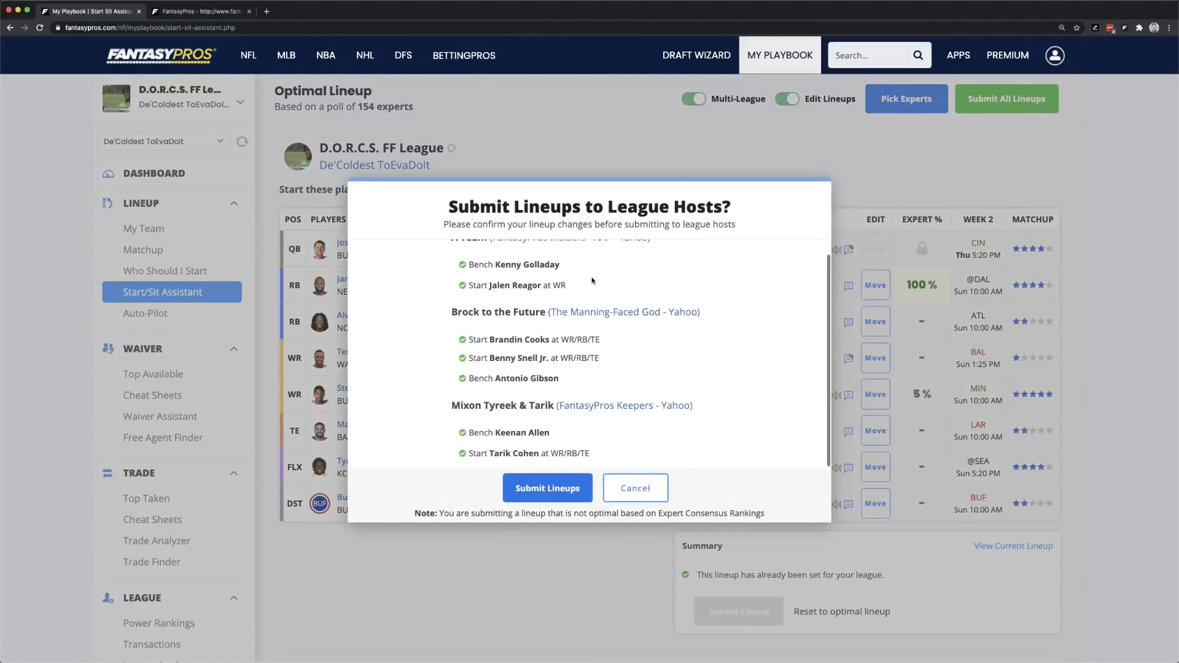
scroll(592, 281, up, 2)
scroll(592, 281, down, 1)
click(564, 483)
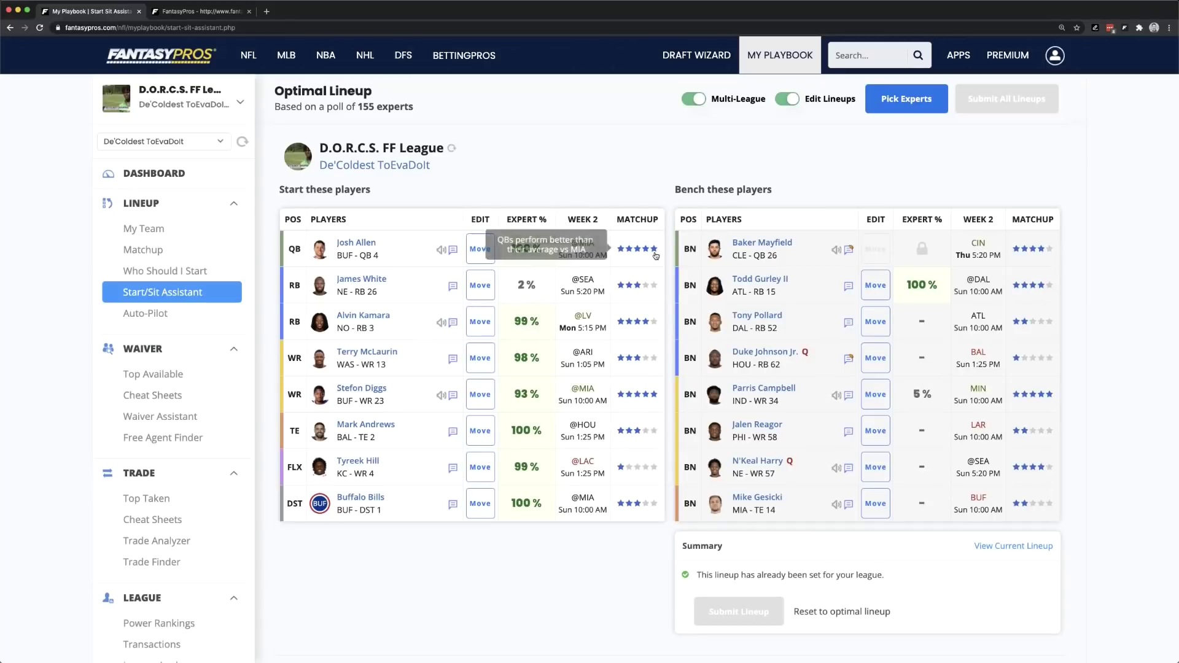
Look through the Pick Experts list of Default ECR experts with their 2020 accuracy, and close it without choosing any.
scroll(672, 226, down, 12)
scroll(672, 226, up, 12)
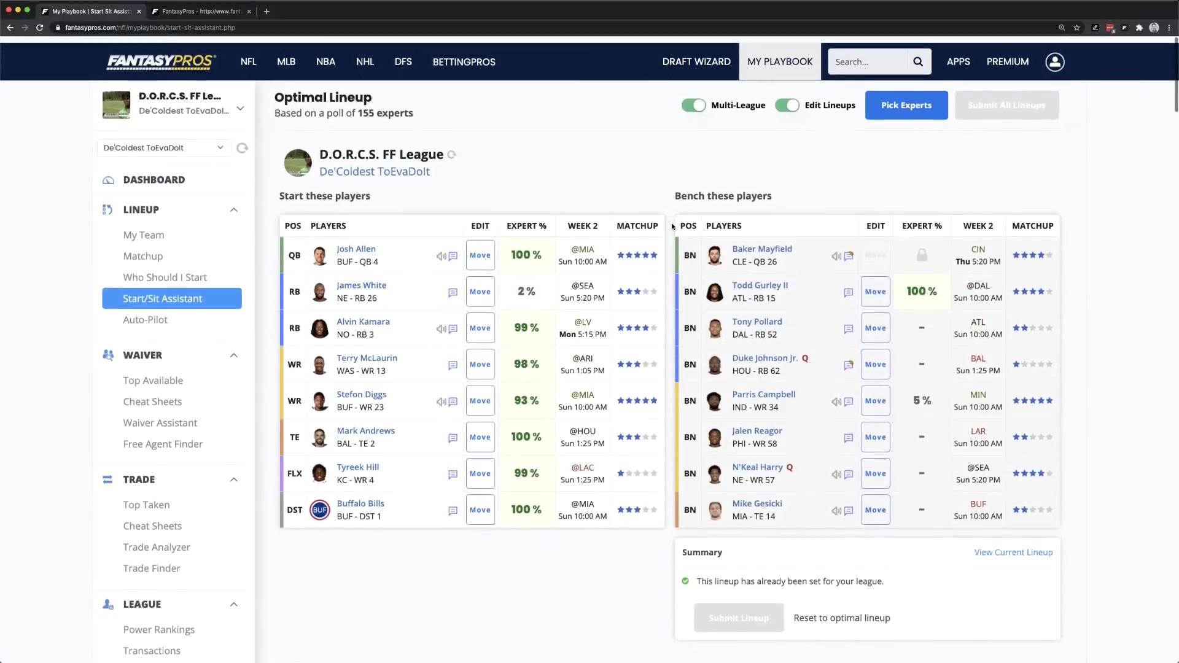
click(899, 109)
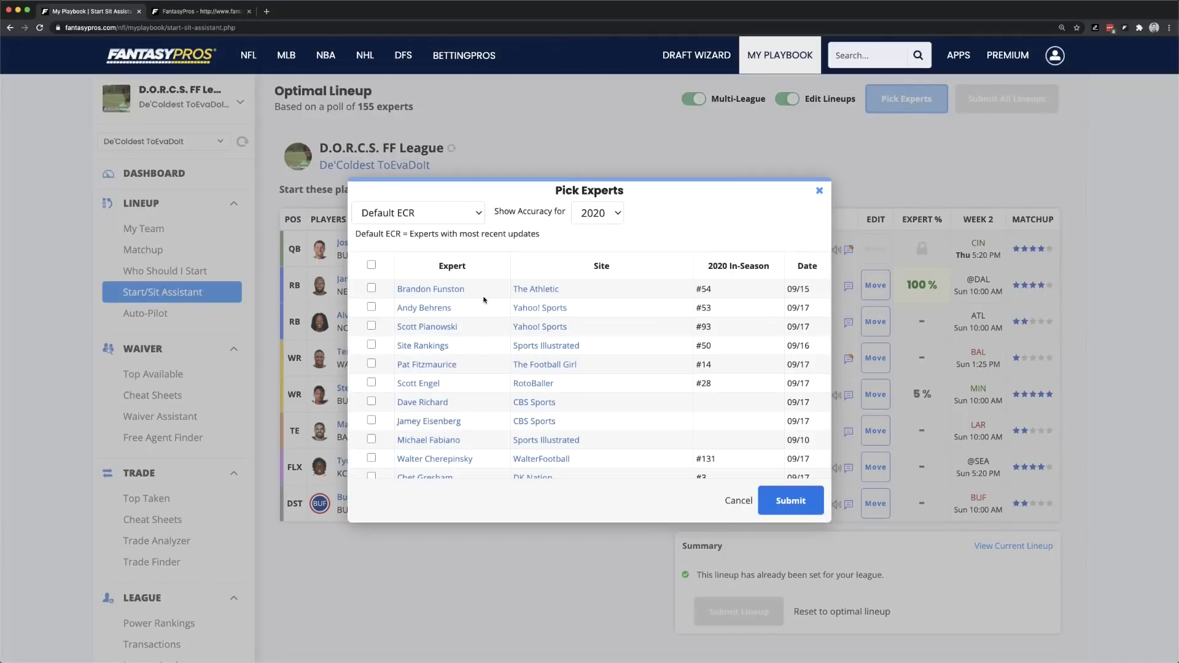
scroll(484, 299, down, 10)
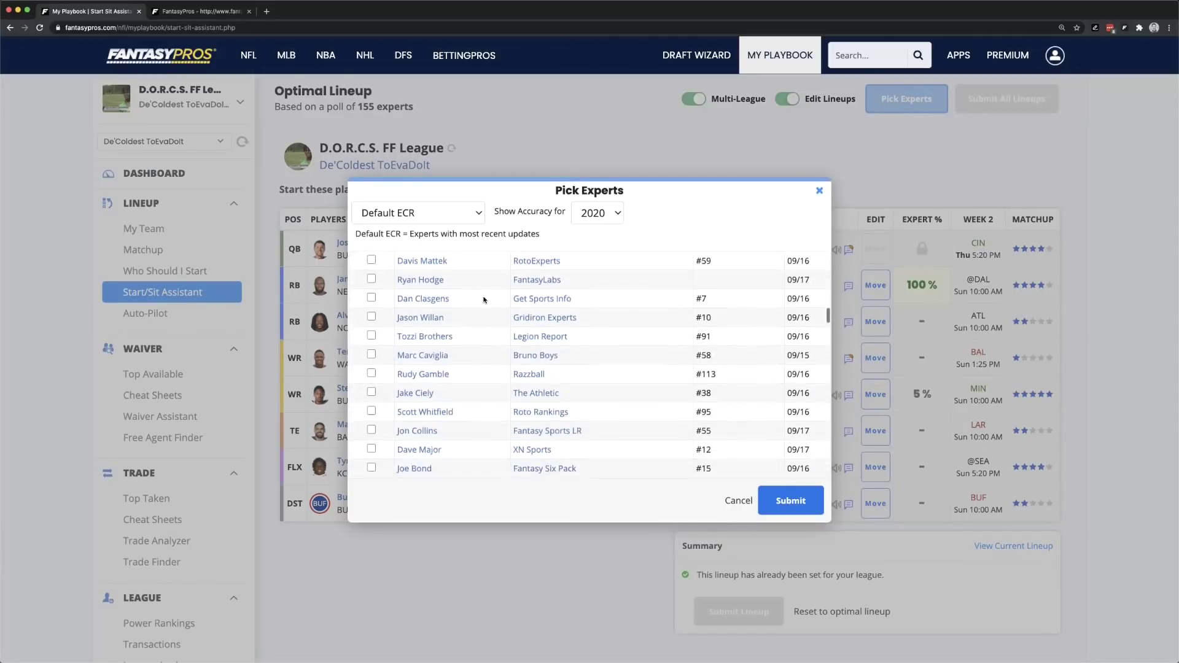
scroll(484, 300, down, 10)
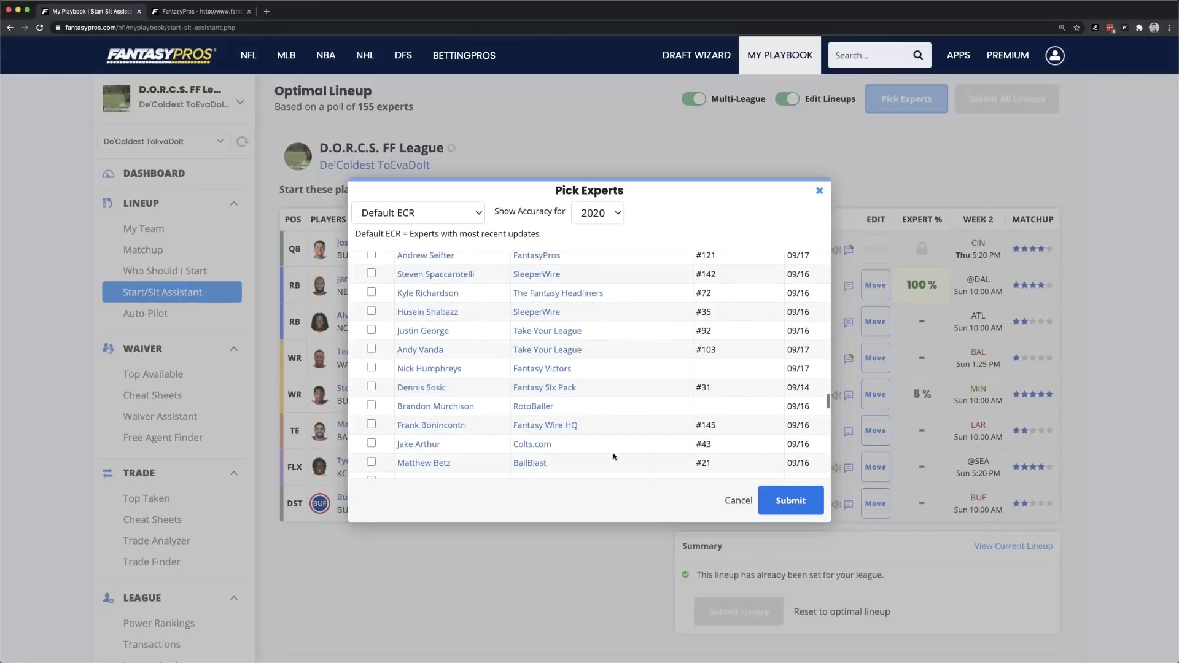
click(738, 500)
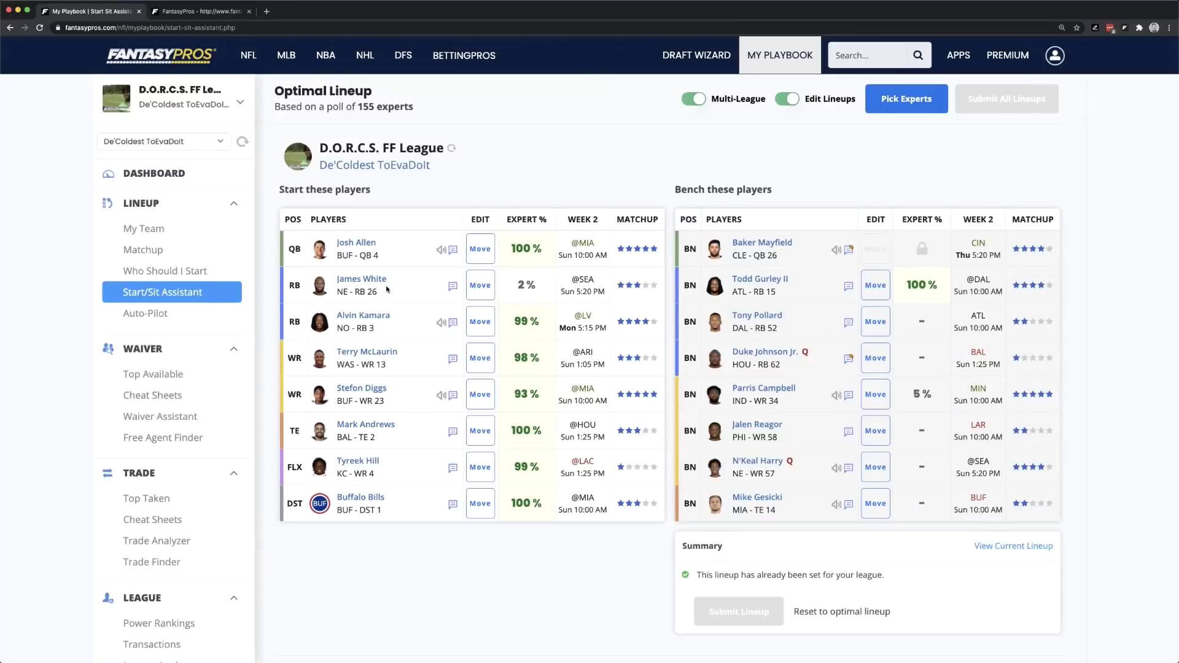
In the Auto-Pilot settings, enable Auto-Pilot, set its mode to Full Auto-Pilot and view the Lineup Changes options.
click(192, 314)
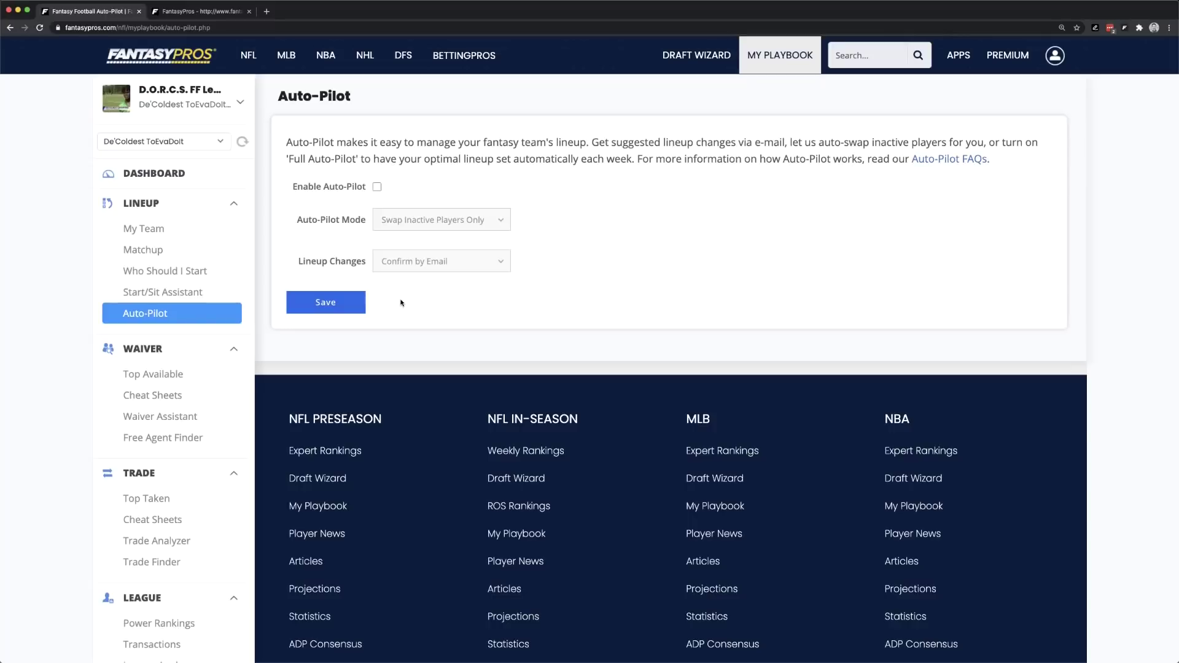
click(377, 187)
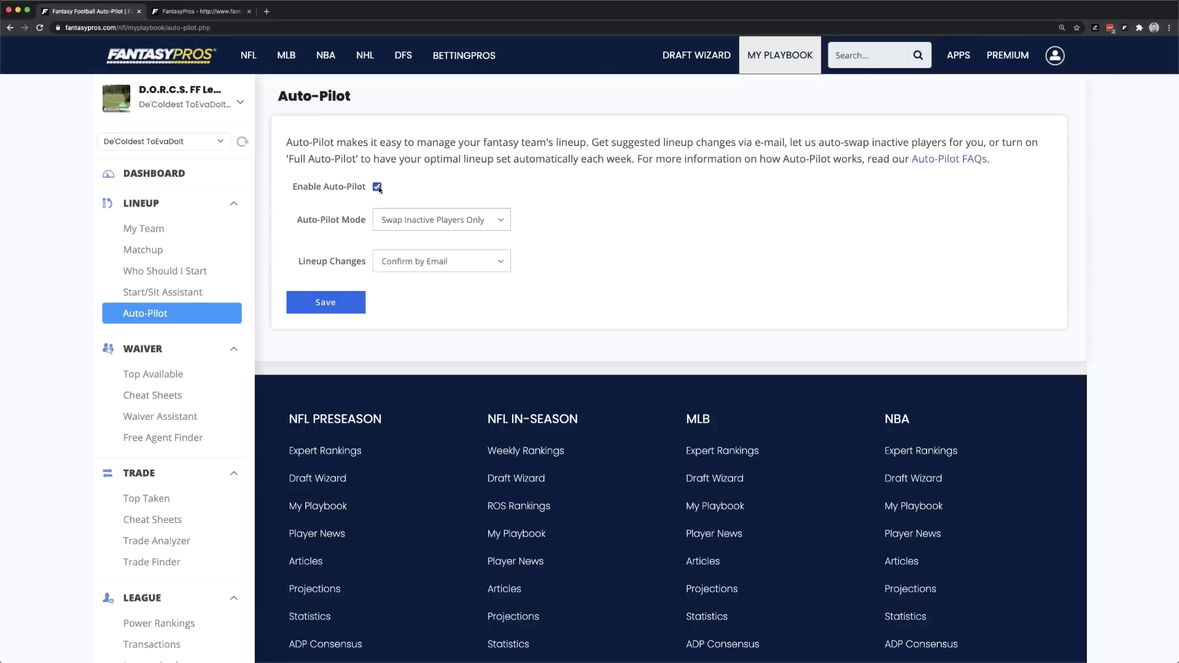
click(474, 218)
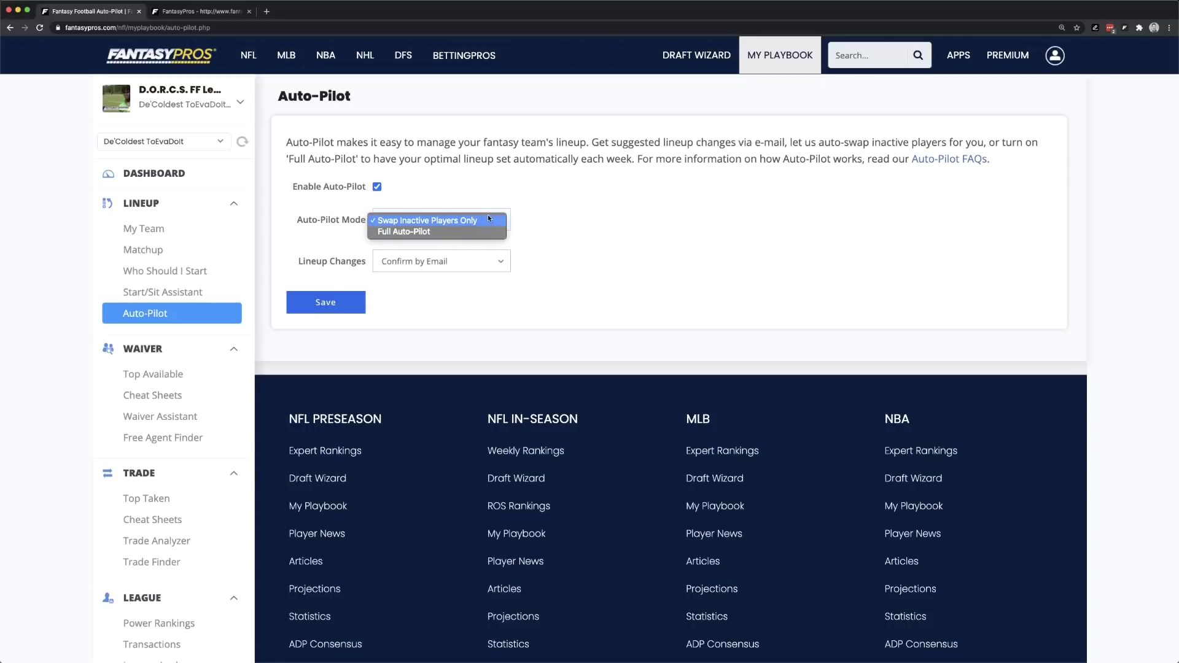
click(459, 231)
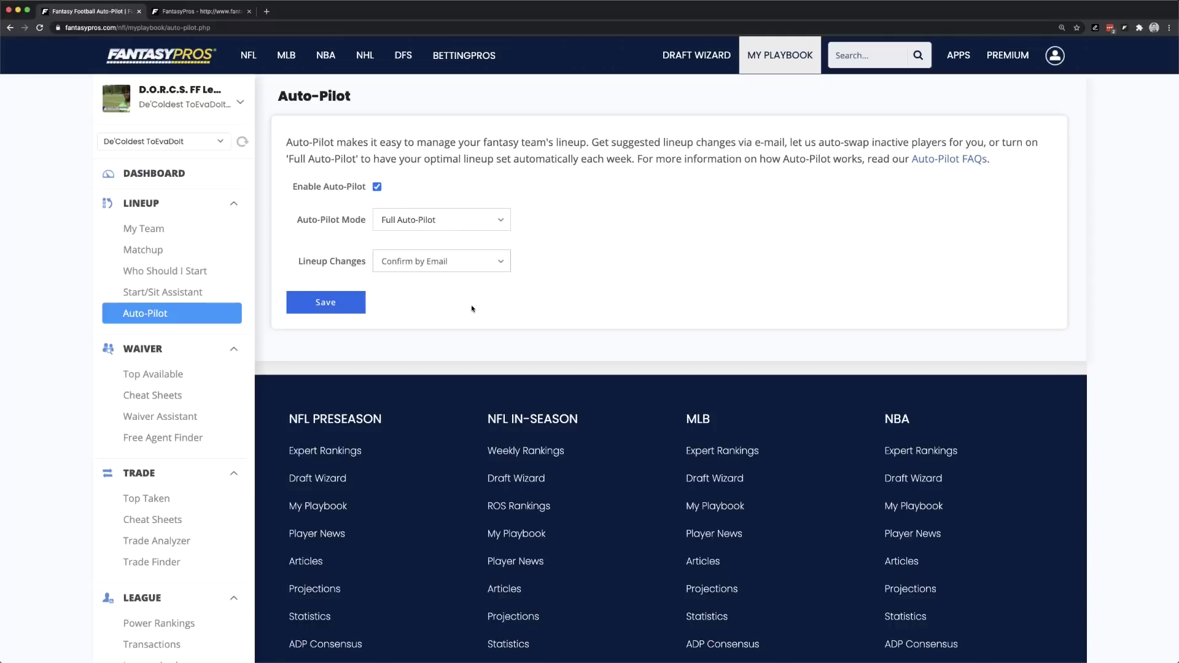
click(416, 263)
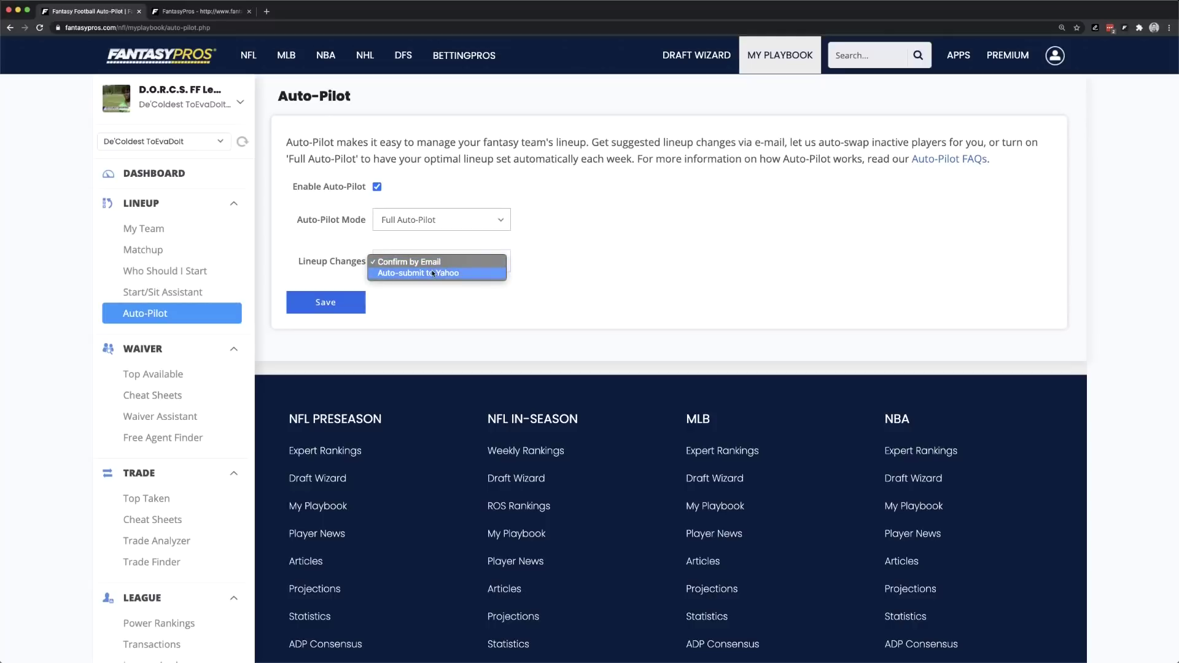
click(435, 335)
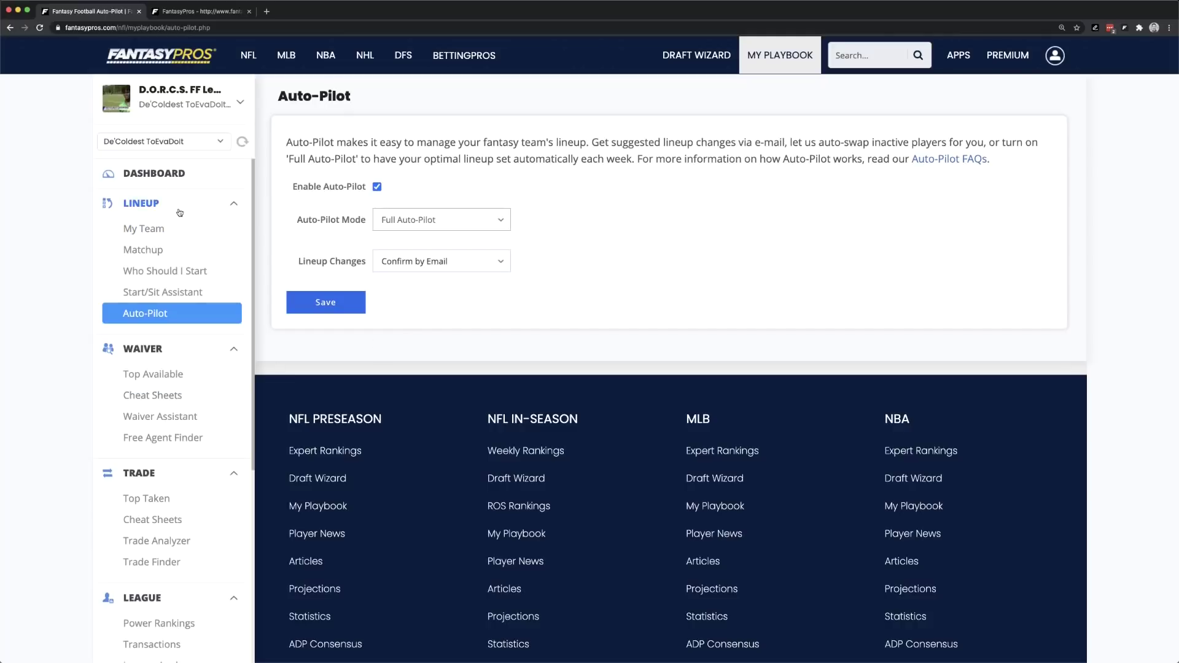
Return to the league's dashboard.
click(168, 185)
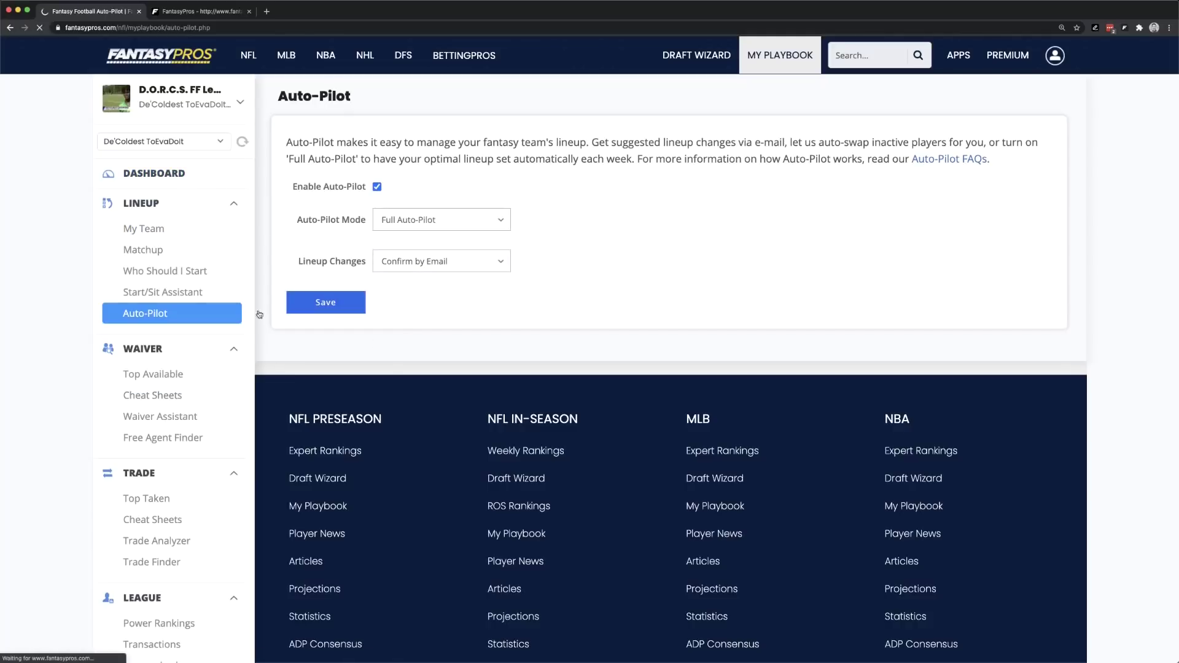